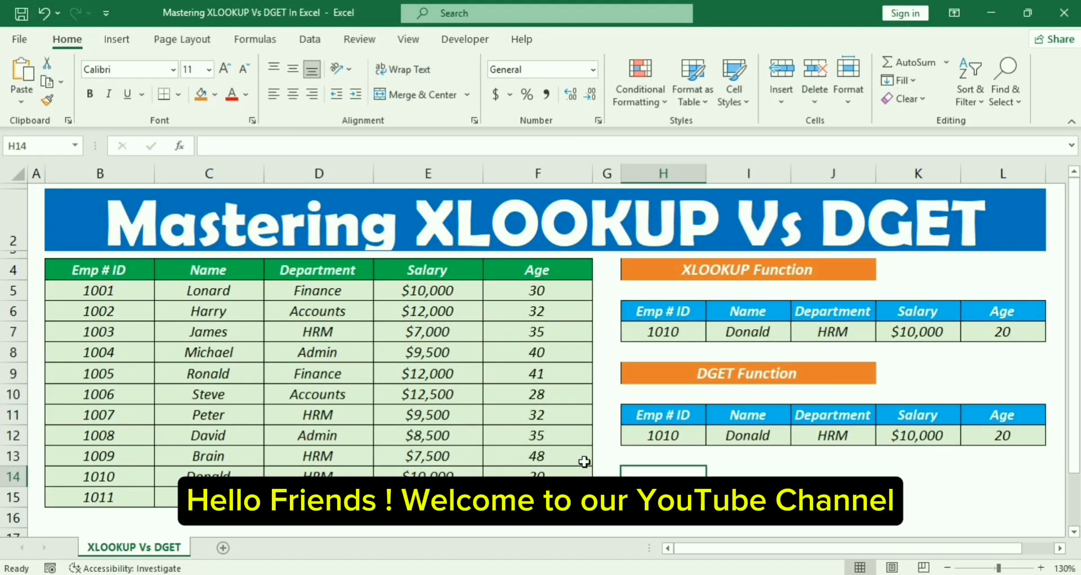
Step: Review the Mastering XLOOKUP Vs DGET title, the employee table, and the XLOOKUP and DGET headings
click(144, 233)
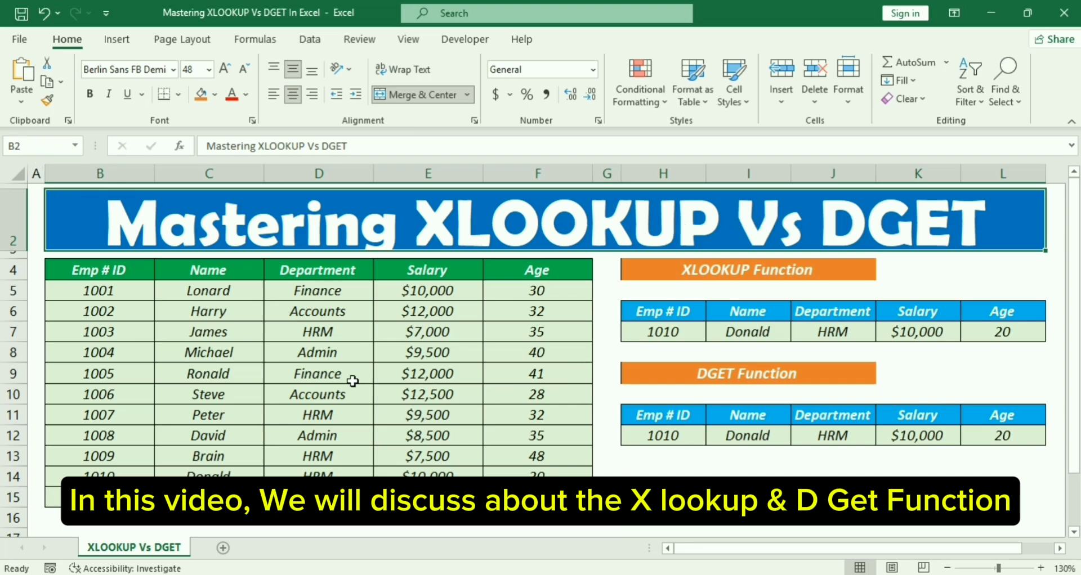
drag(121, 270, 535, 498)
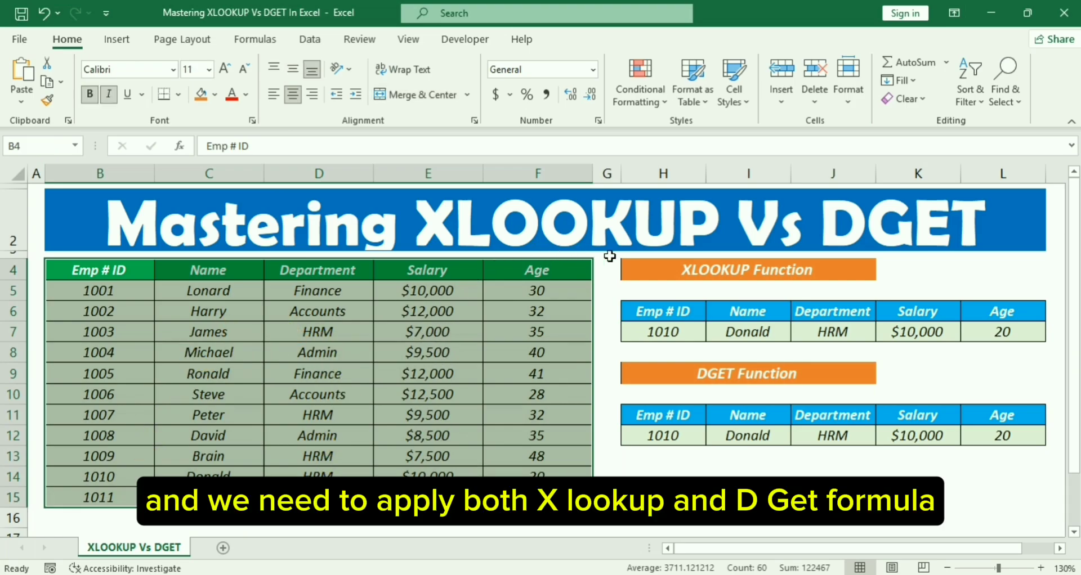
click(648, 265)
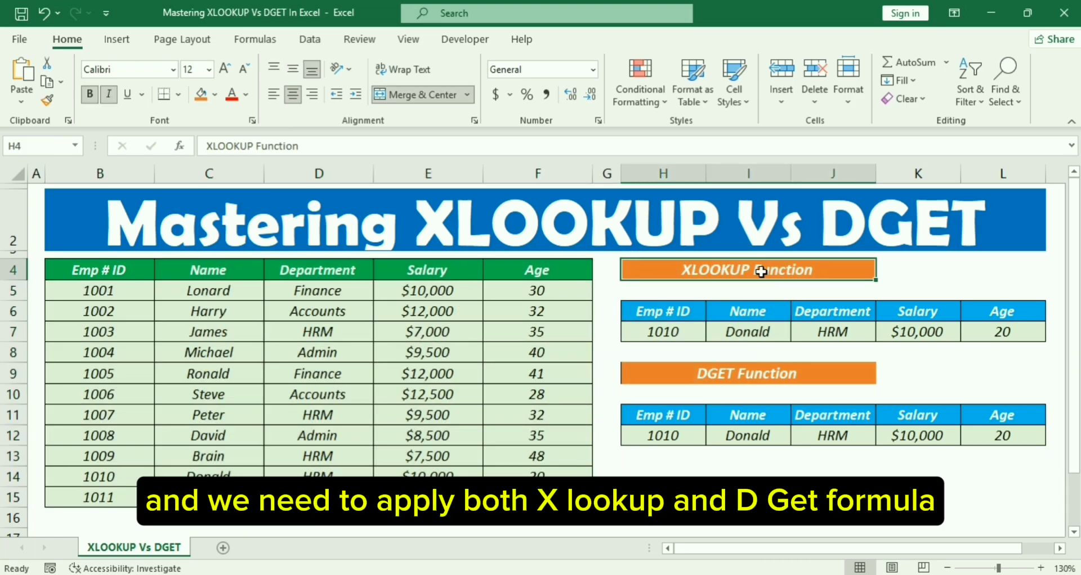
click(715, 373)
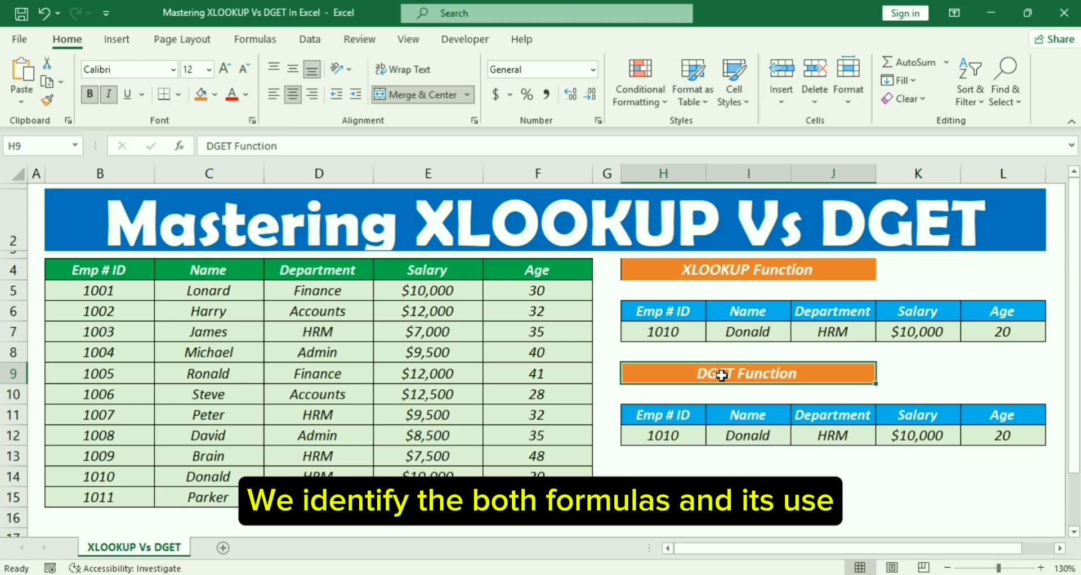
click(652, 266)
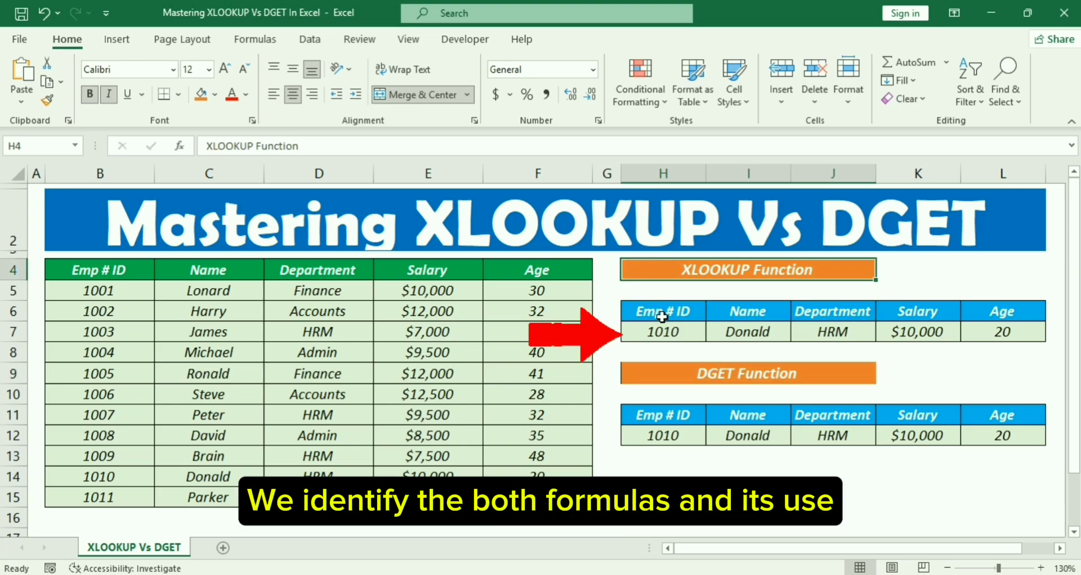
Step: Choose Emp ID 1001 in H7 so I7:L7 show Lonard, Finance, $10,000 and 30
click(665, 332)
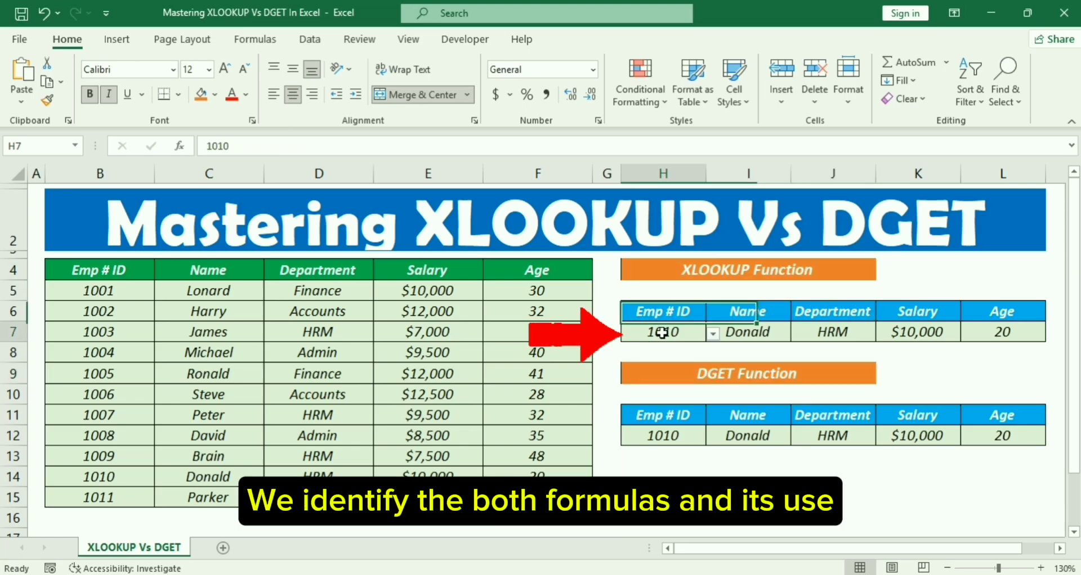
click(713, 334)
scroll(707, 399, up, 1)
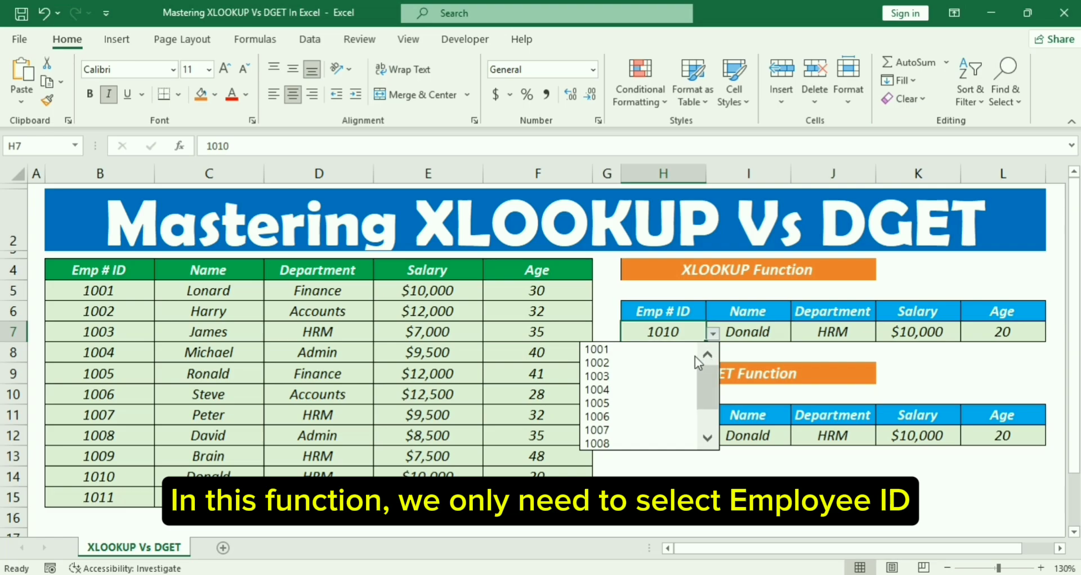
click(675, 347)
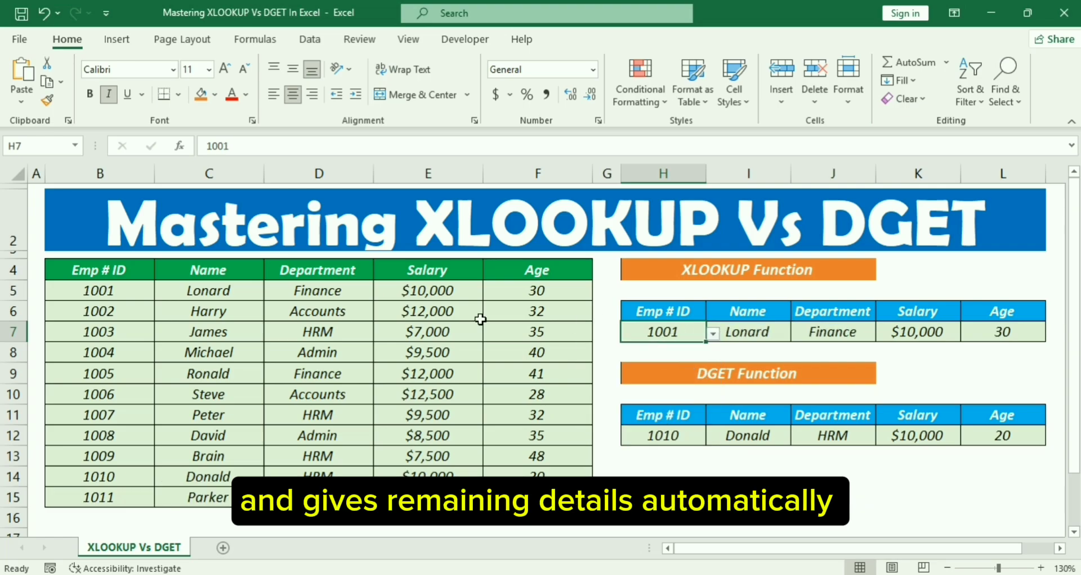
drag(751, 331, 978, 332)
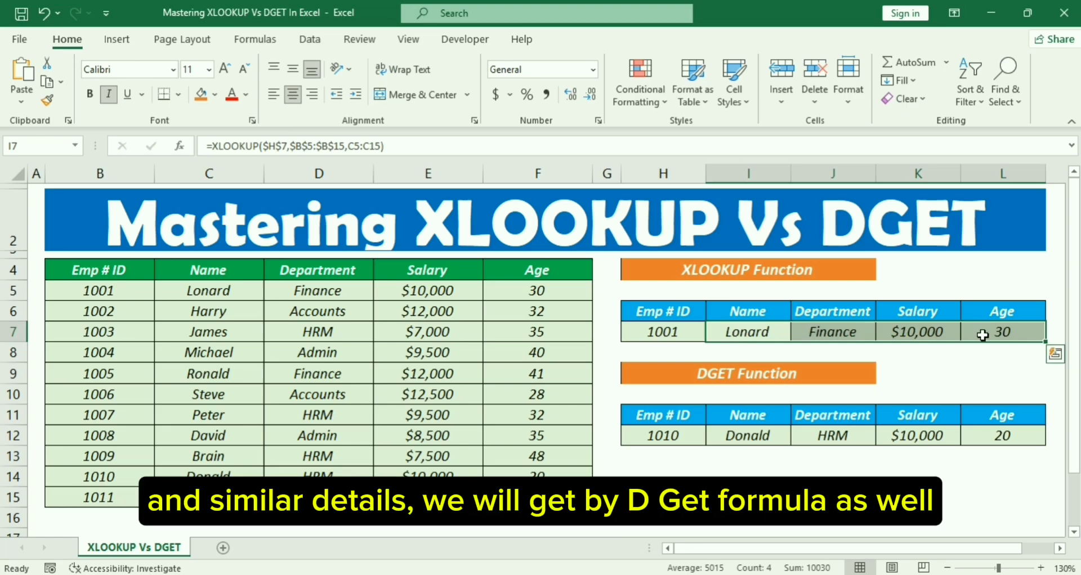
Step: Choose Emp ID 1001 in the DGET panel's H12 dropdown so I12:L12 update
click(984, 355)
click(683, 375)
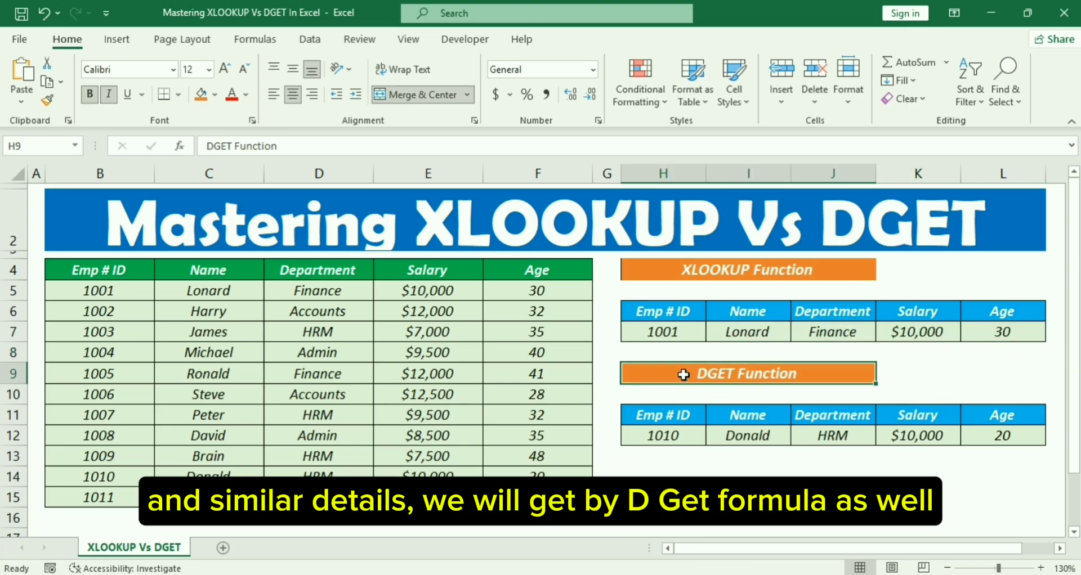
click(691, 437)
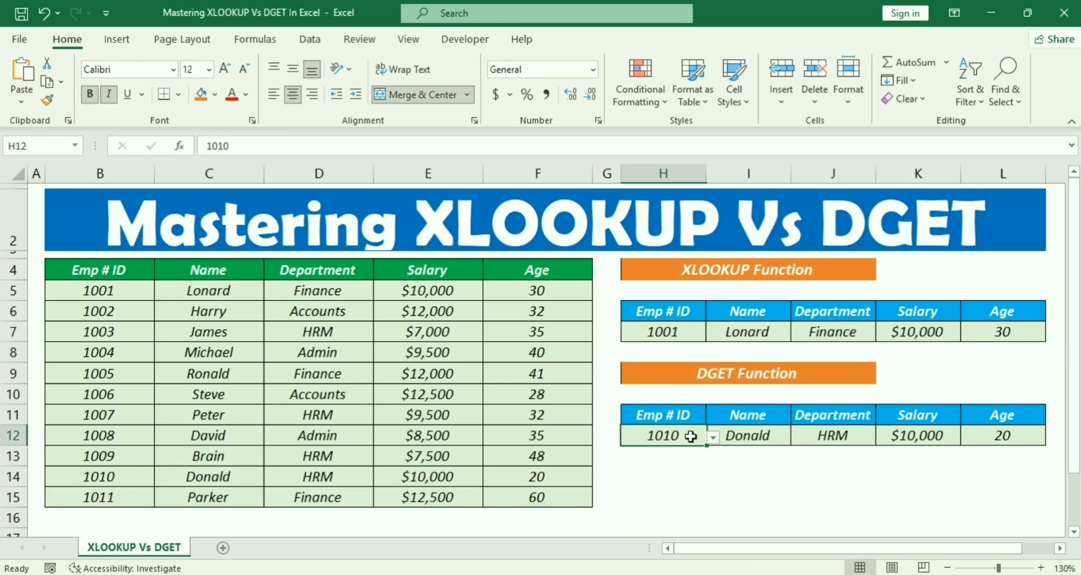
click(712, 438)
scroll(648, 485, up, 1)
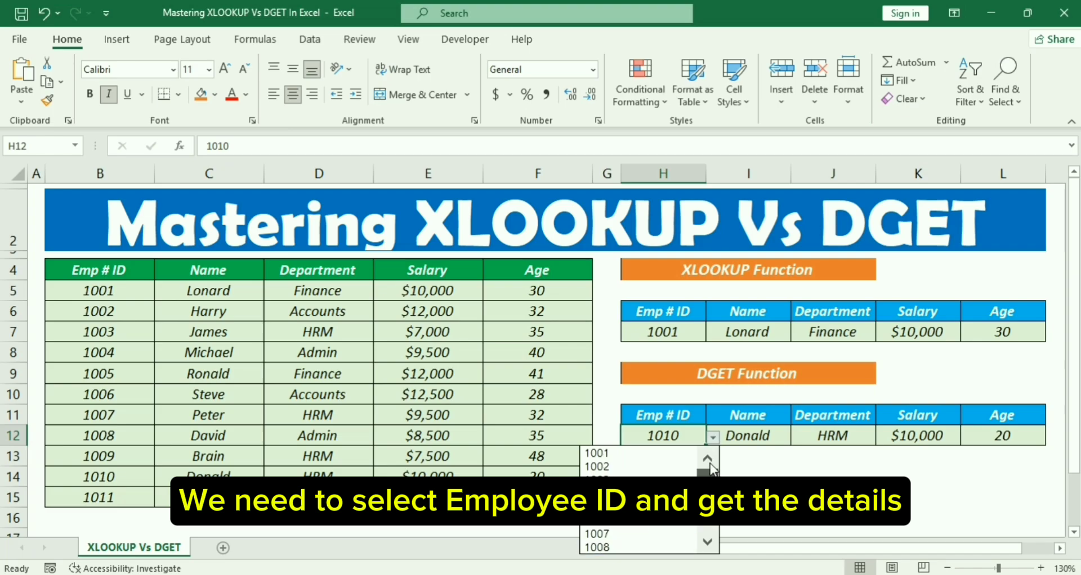
click(608, 454)
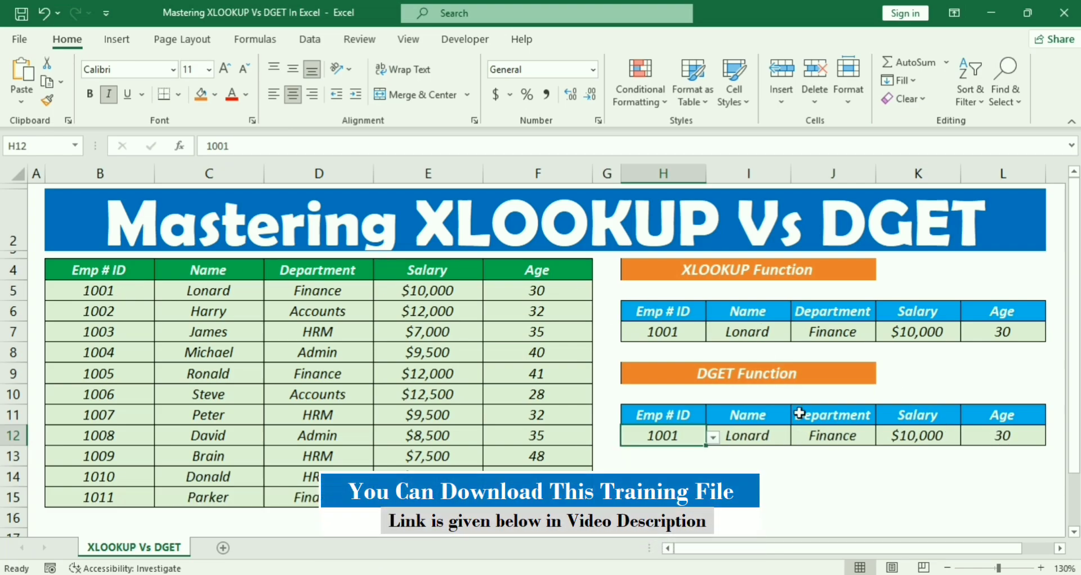
Step: Compare both panels, checking the H7 and H12 ID lists while keeping 1001 selected
click(635, 327)
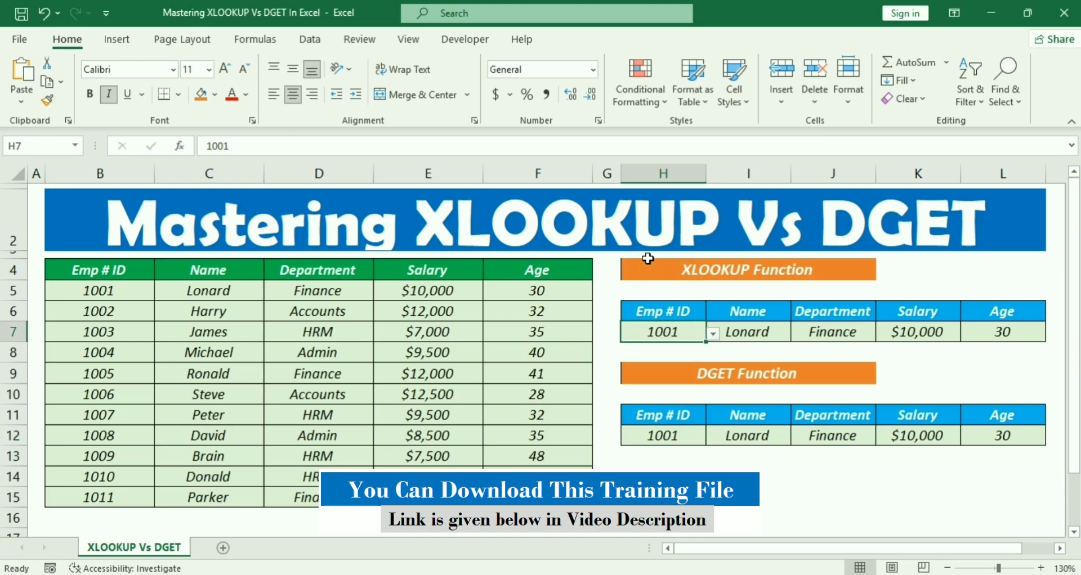
click(648, 265)
click(708, 371)
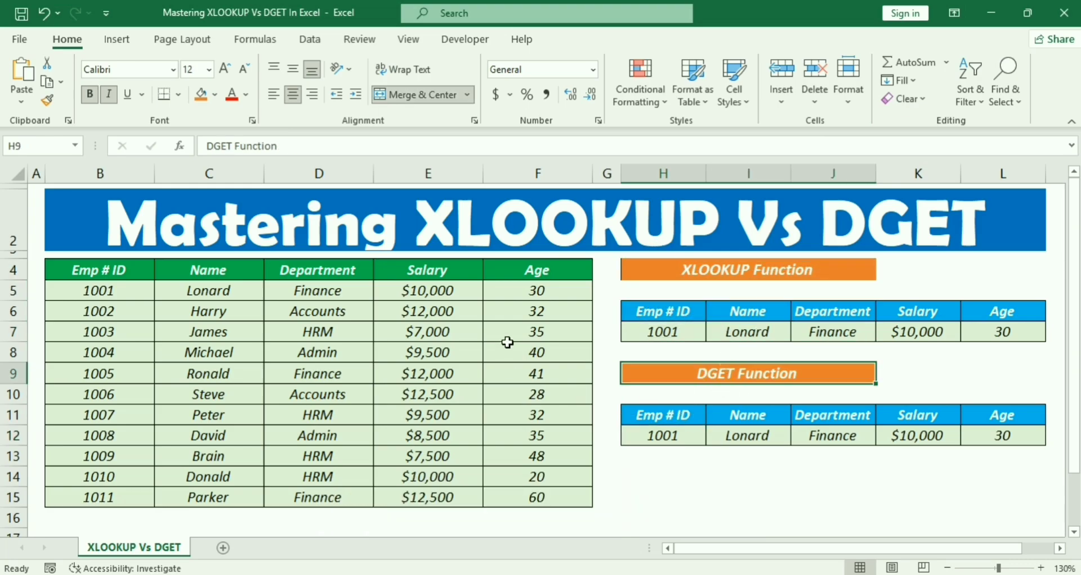
click(673, 335)
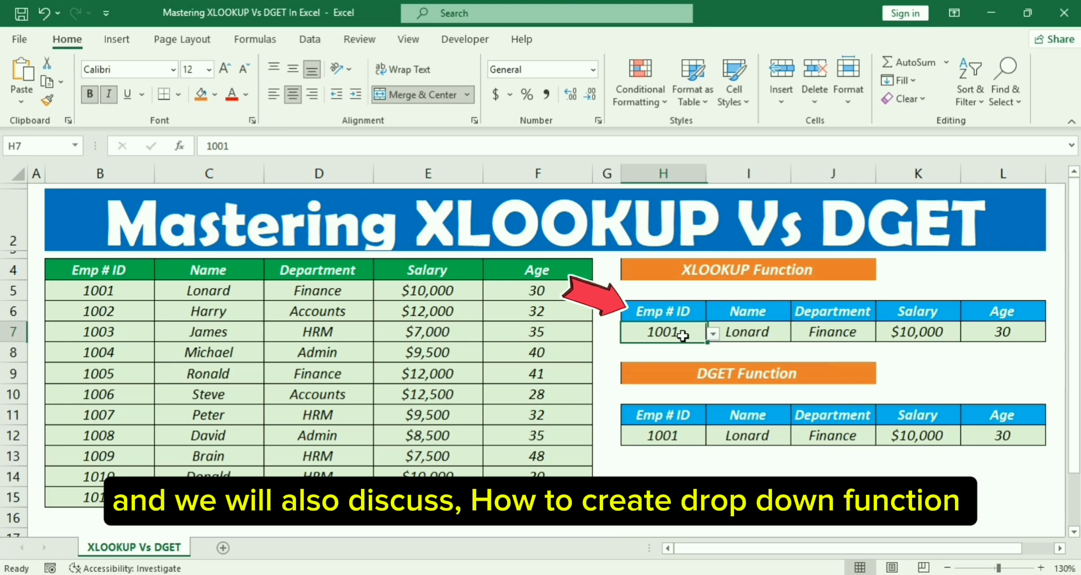
click(712, 334)
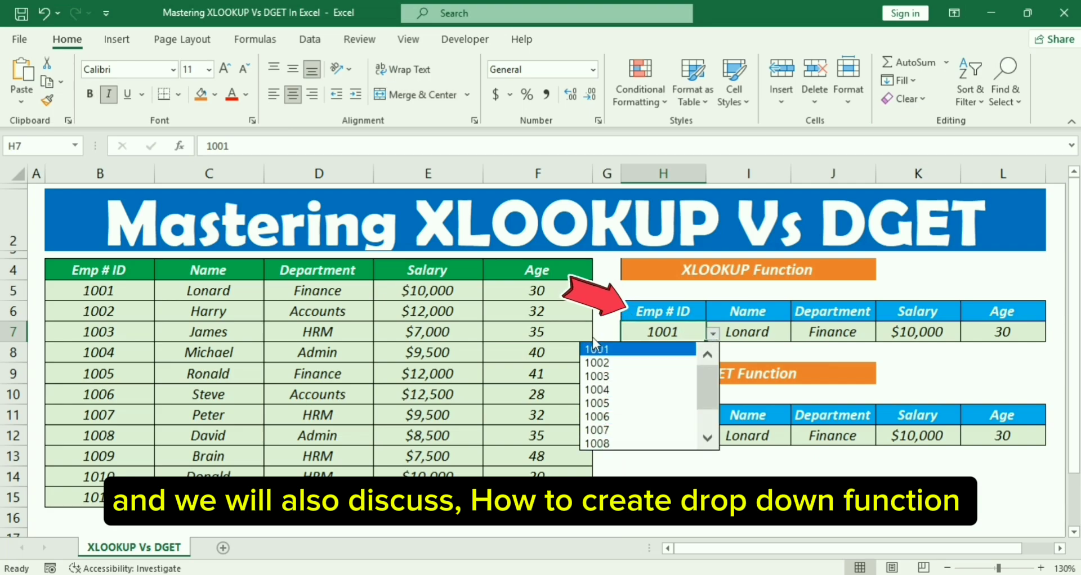
key(Escape)
click(683, 437)
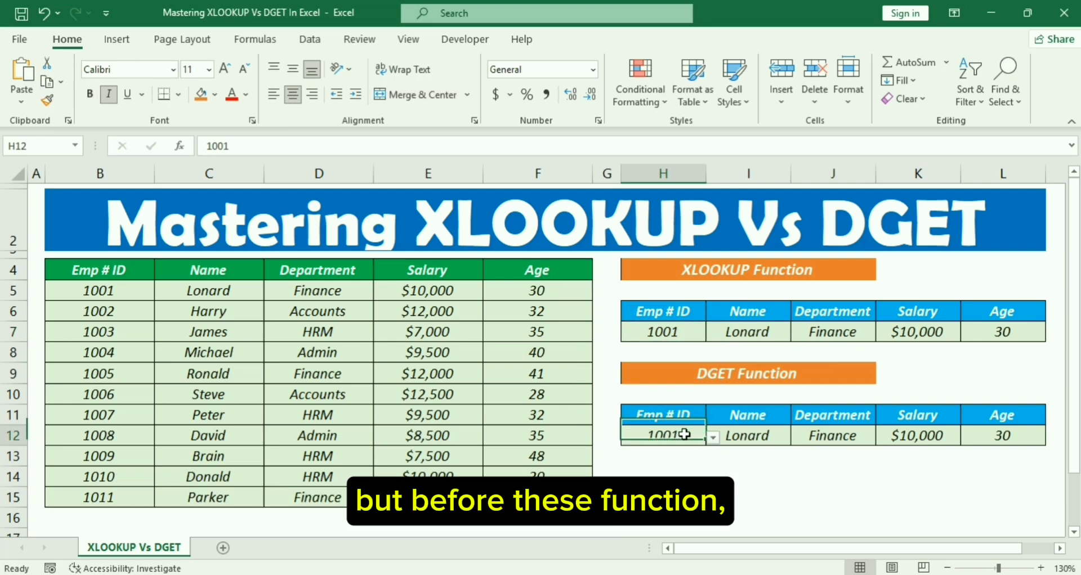
click(713, 438)
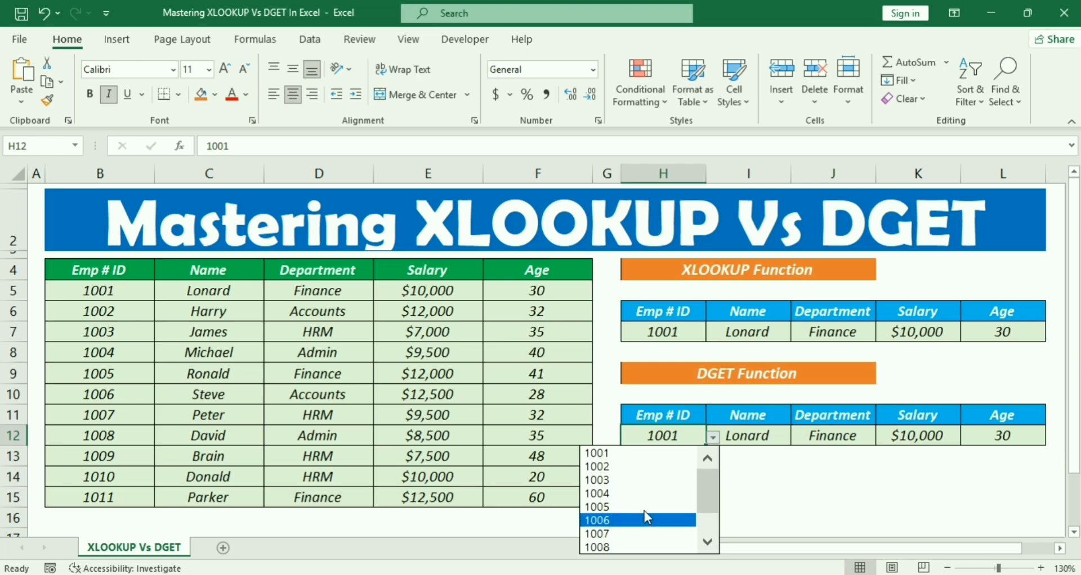
key(Escape)
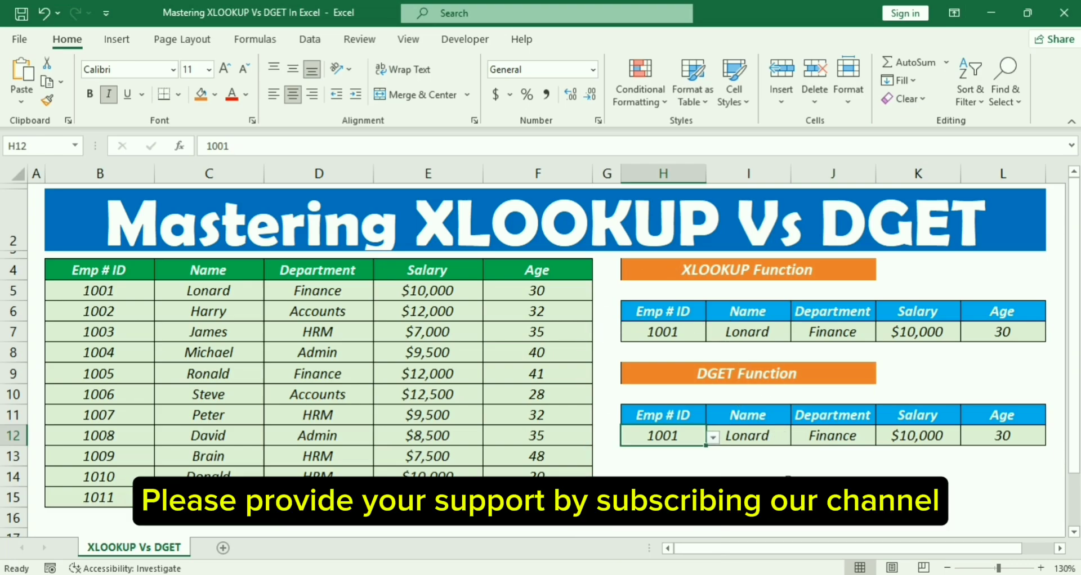
click(749, 498)
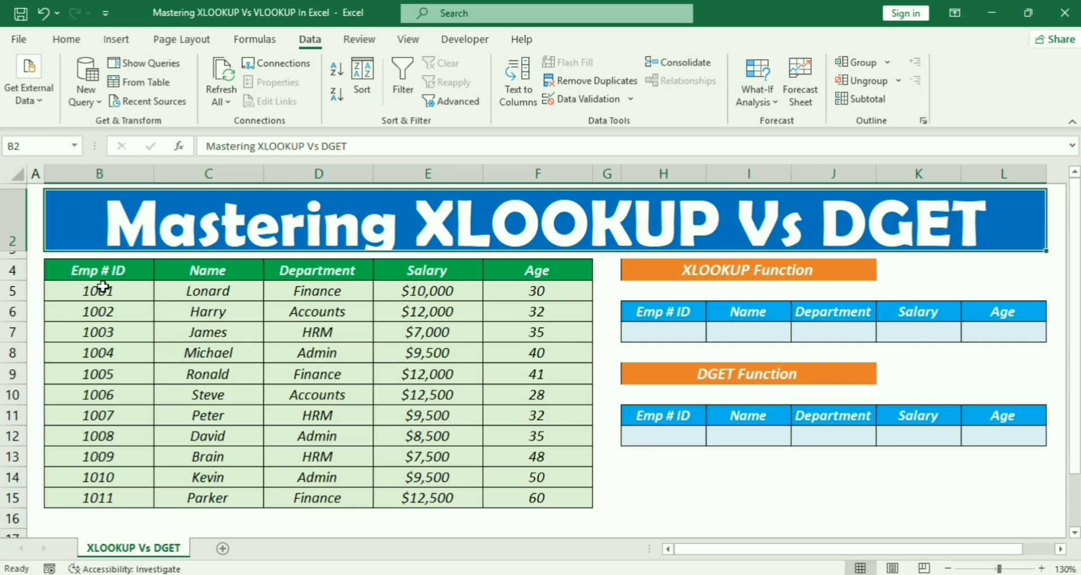
Step: In the starting sheet, highlight the B4:F15 employee table and both empty lookup panels
drag(105, 272, 541, 497)
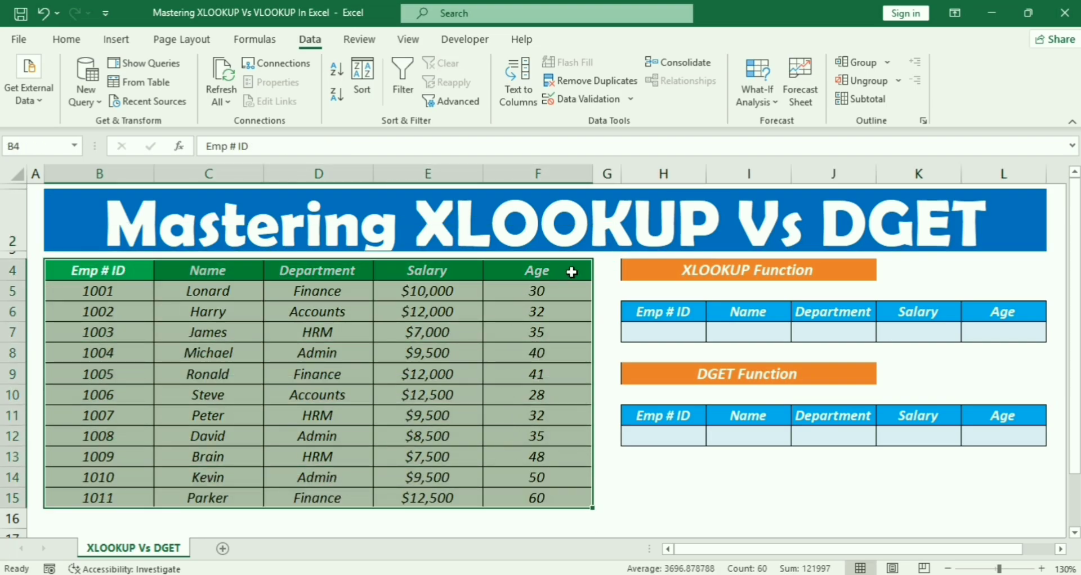
click(694, 270)
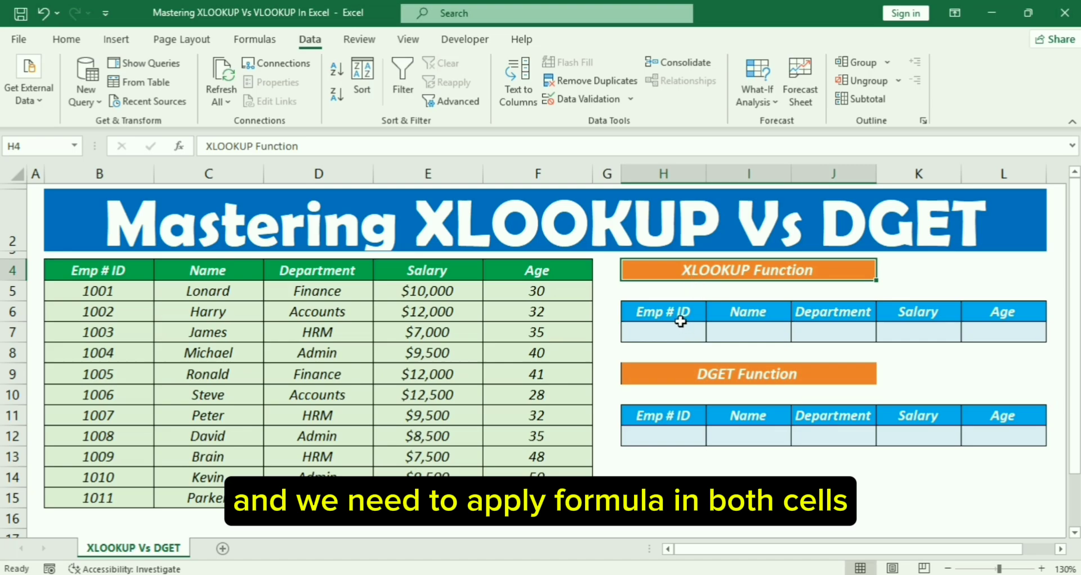
click(724, 377)
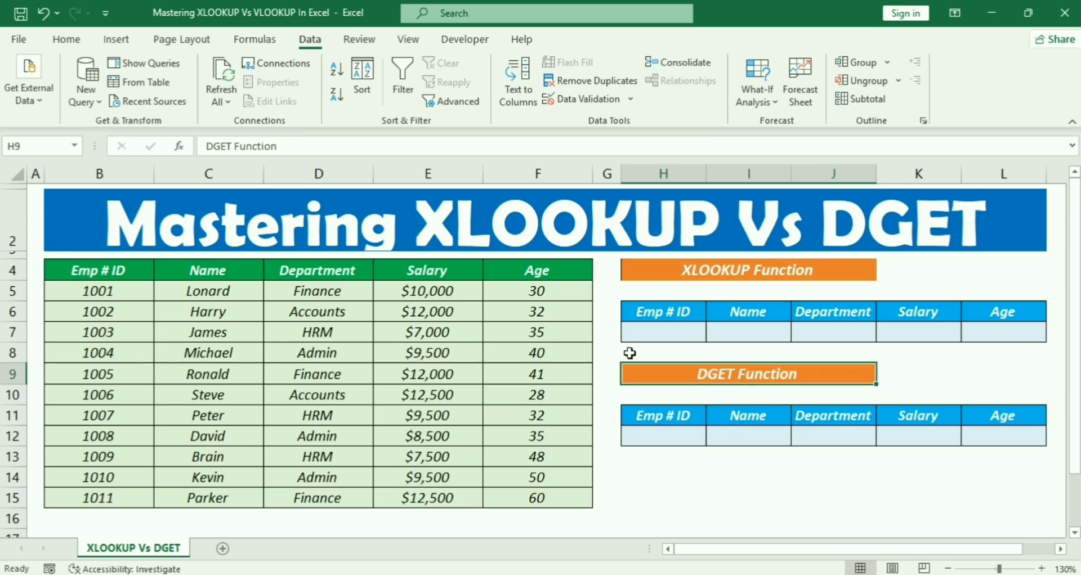
click(681, 332)
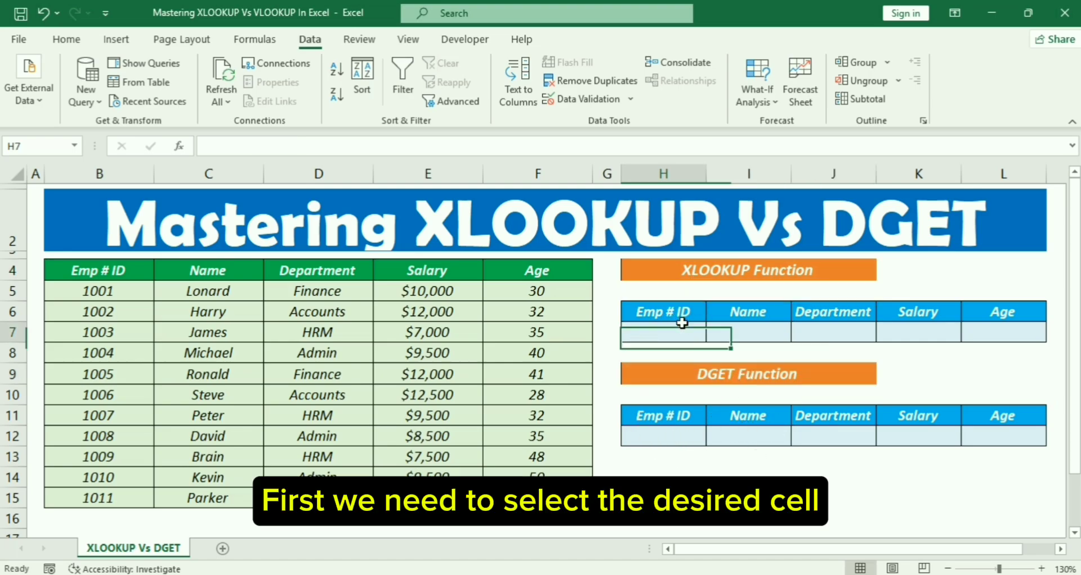
Step: Start I7's formula as =XLOOKUP($H$7, with the Emp # ID reference locked absolute
click(727, 331)
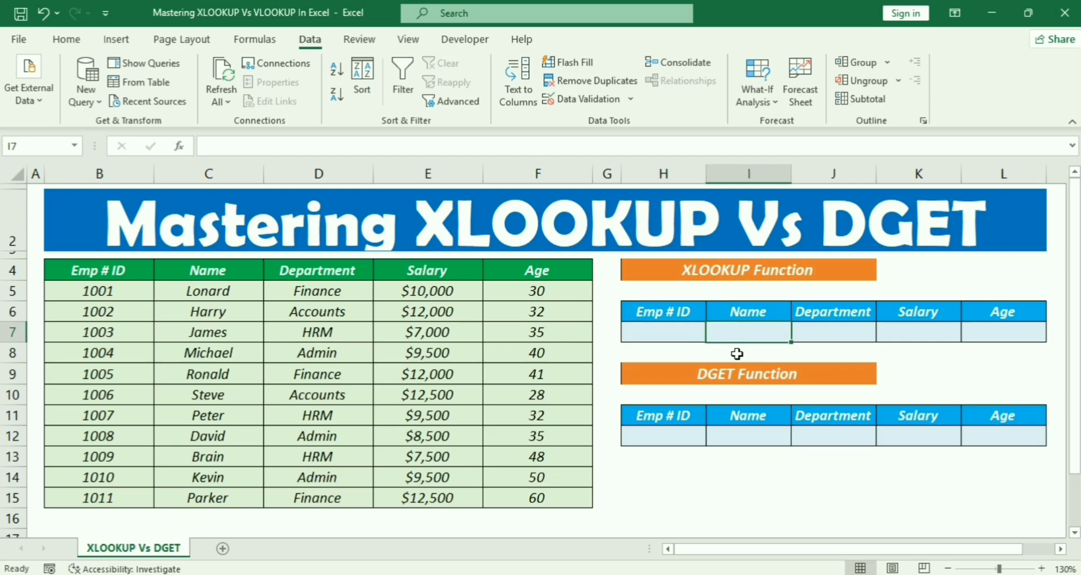
text(=)
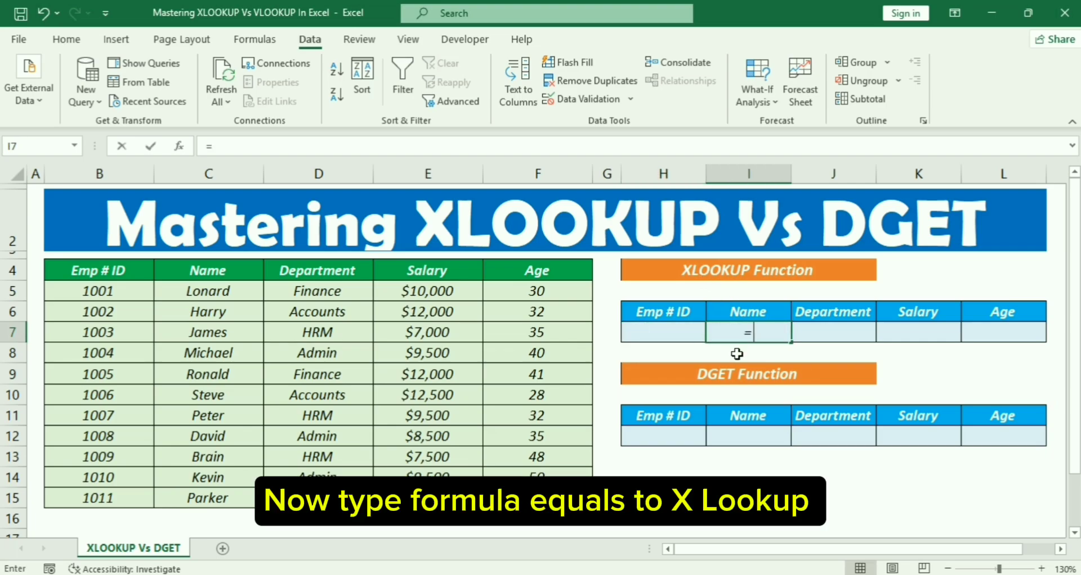
text(X)
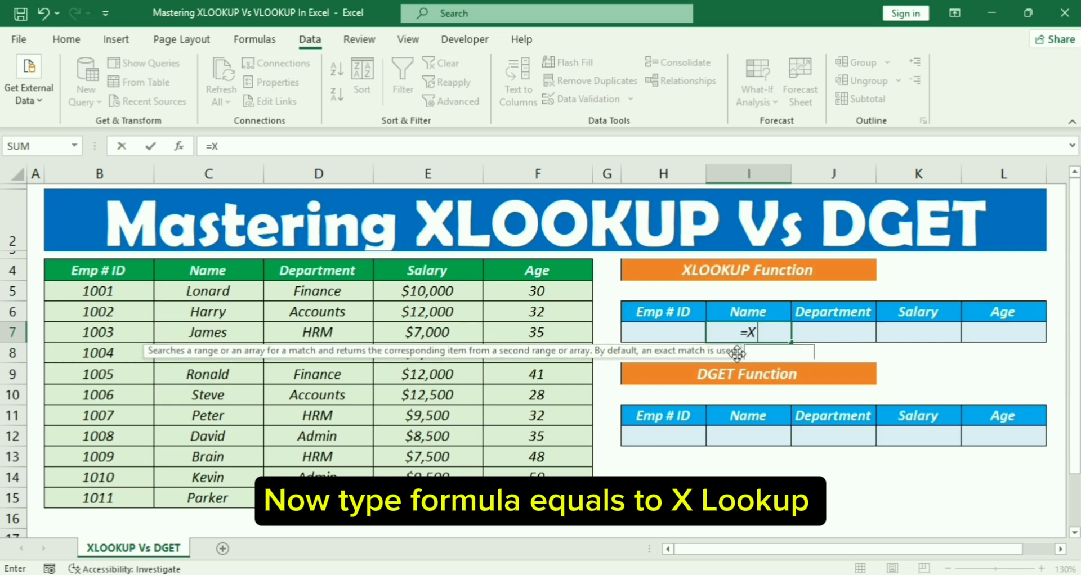
text(LOOKUP)
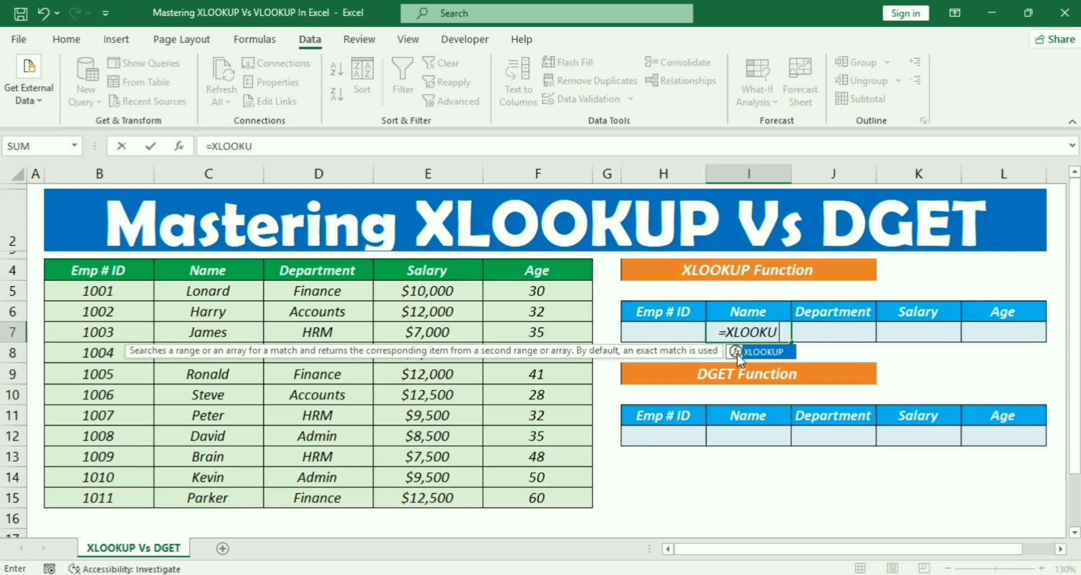
double_click(738, 353)
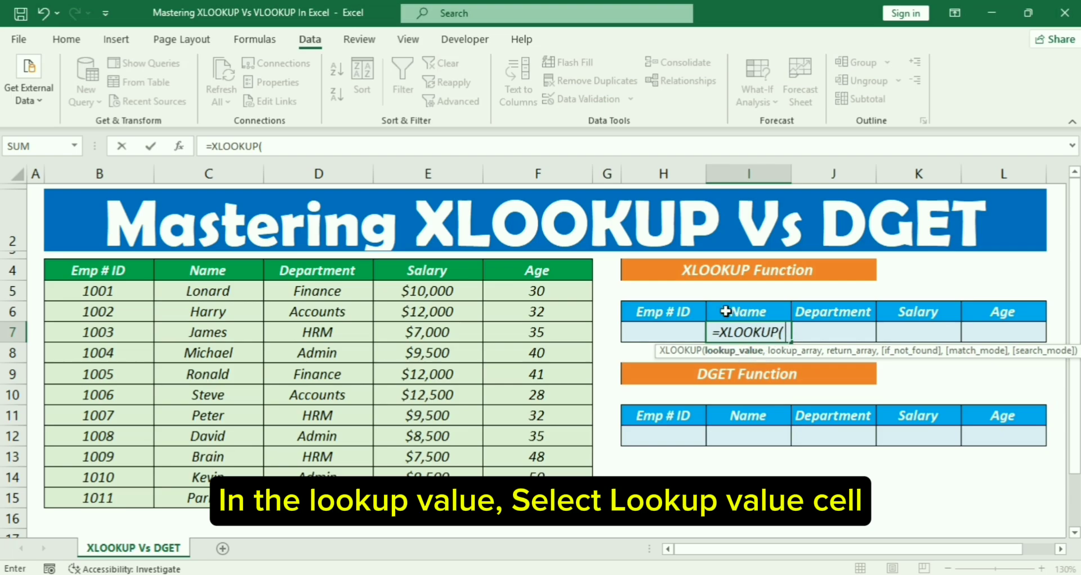
click(679, 332)
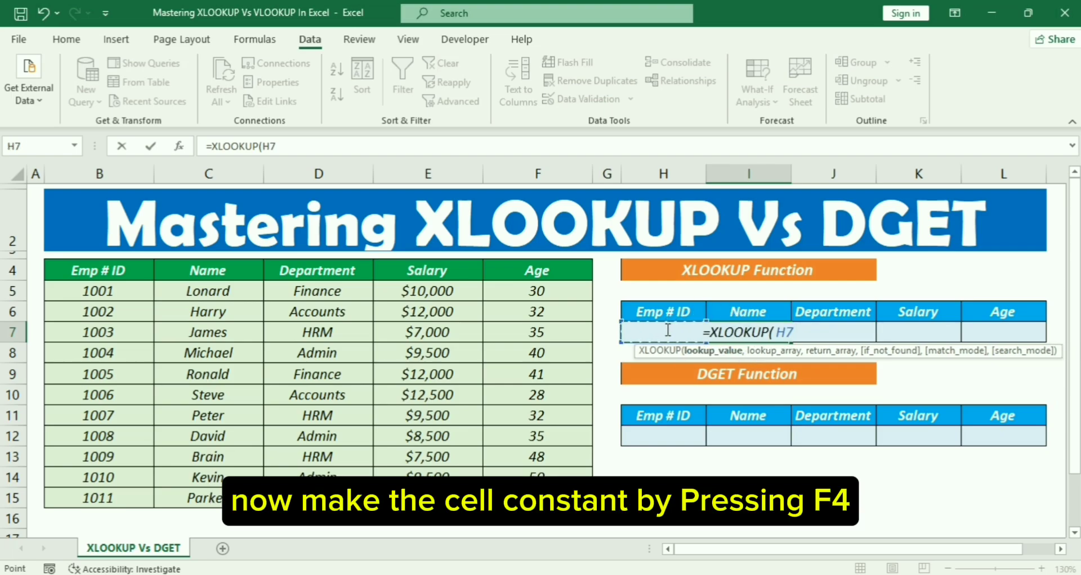
key(F4)
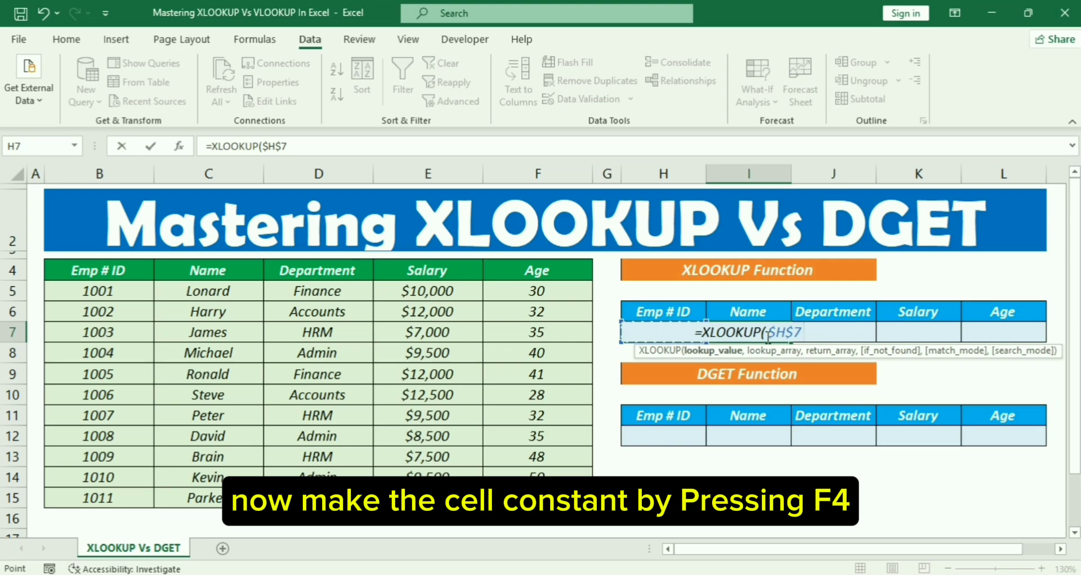
text(,)
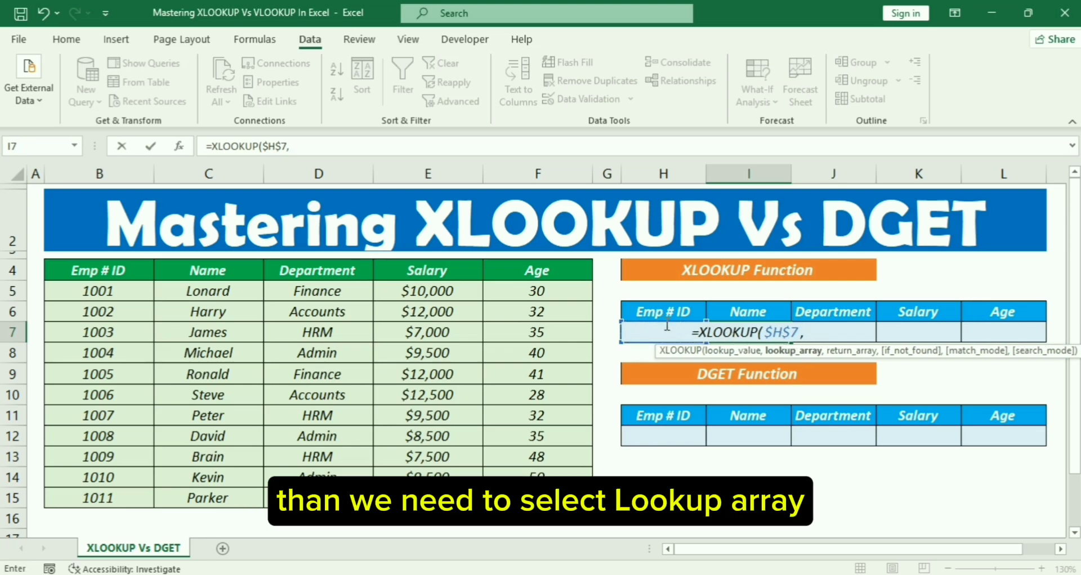
Step: Complete I7 as =XLOOKUP($H$7,$B$5:$B$15,C5:C15), which shows #N/A while H7 is empty
drag(95, 287, 98, 496)
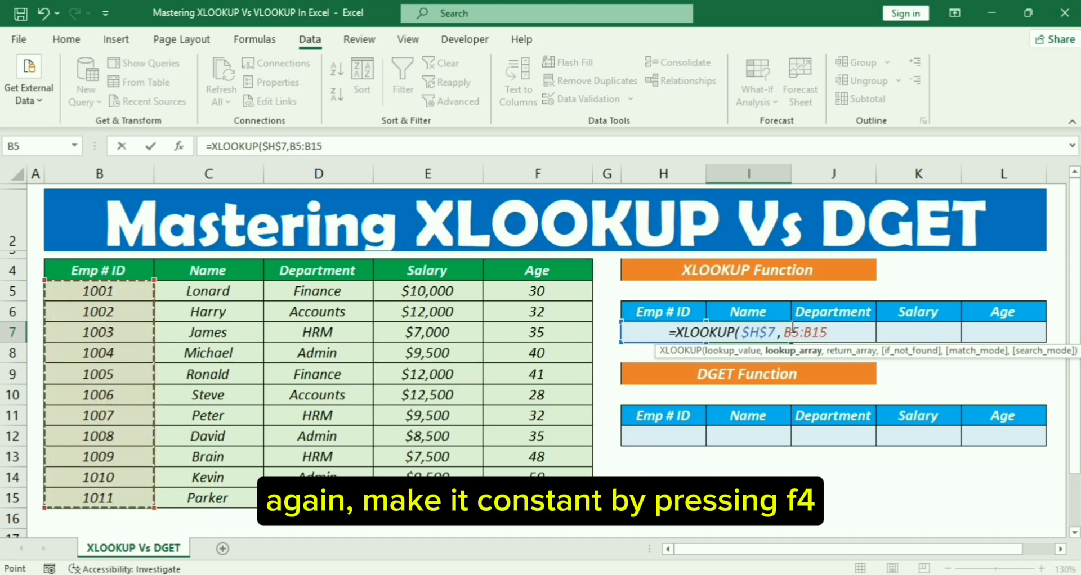
key(F4)
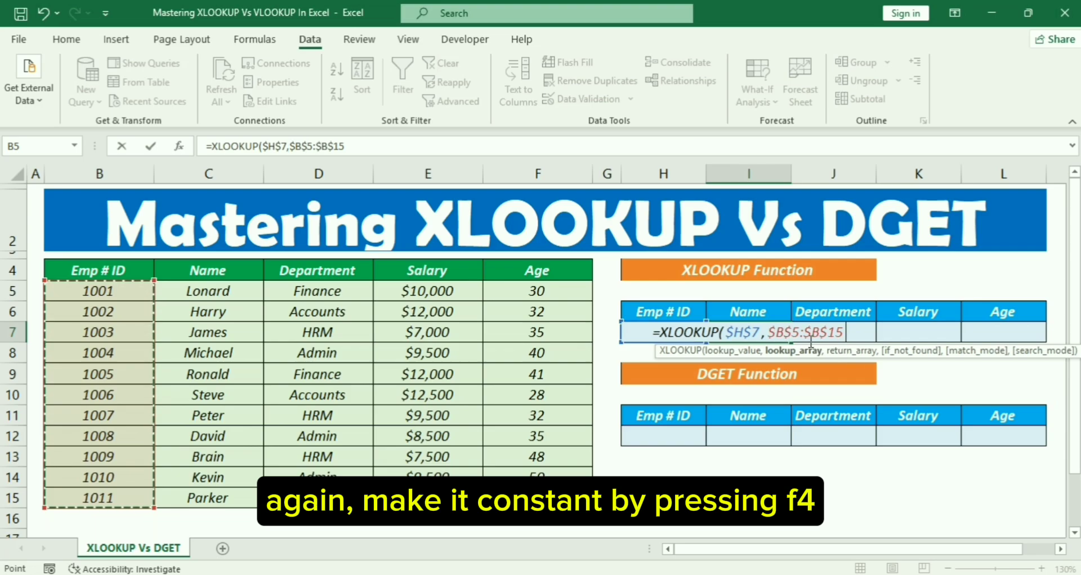
text(,)
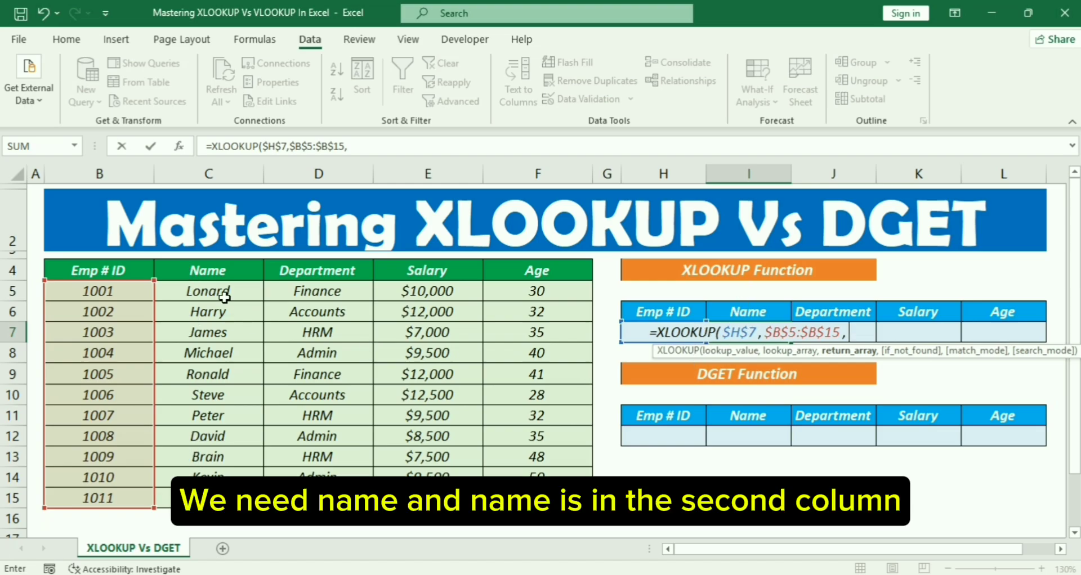
drag(225, 298, 251, 498)
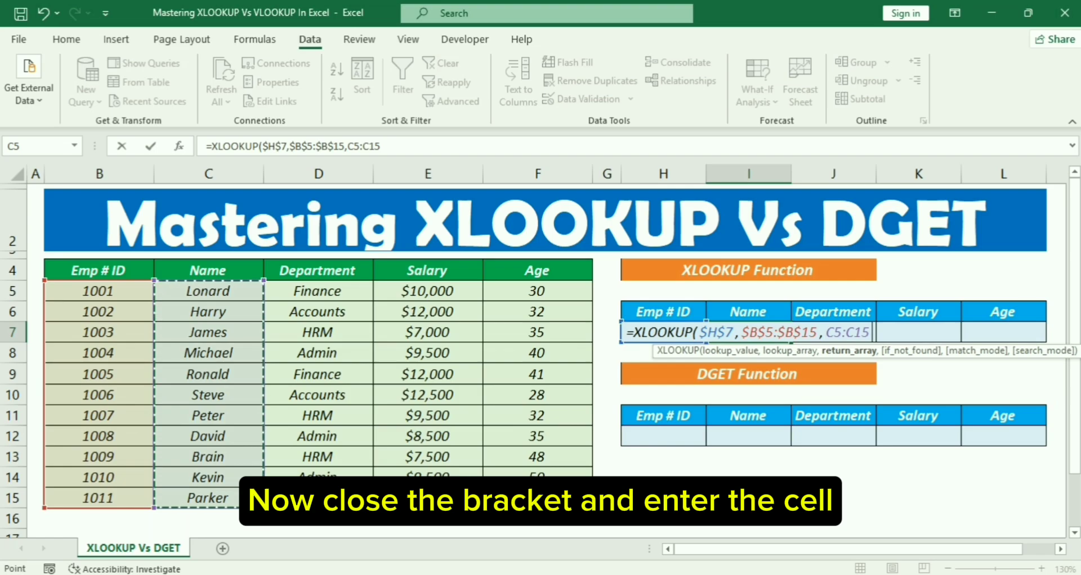
text())
key(Return)
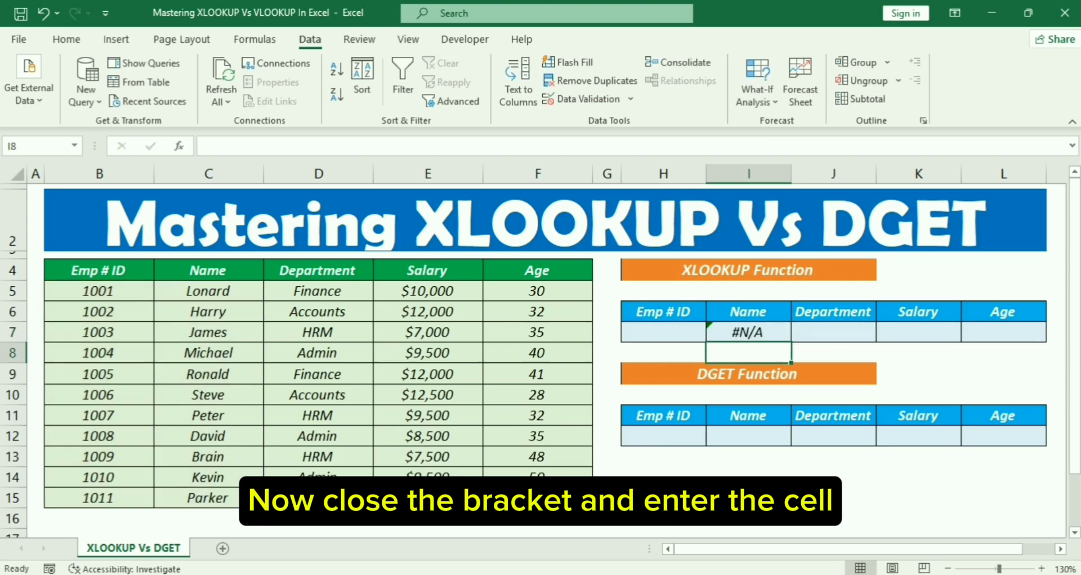
click(773, 331)
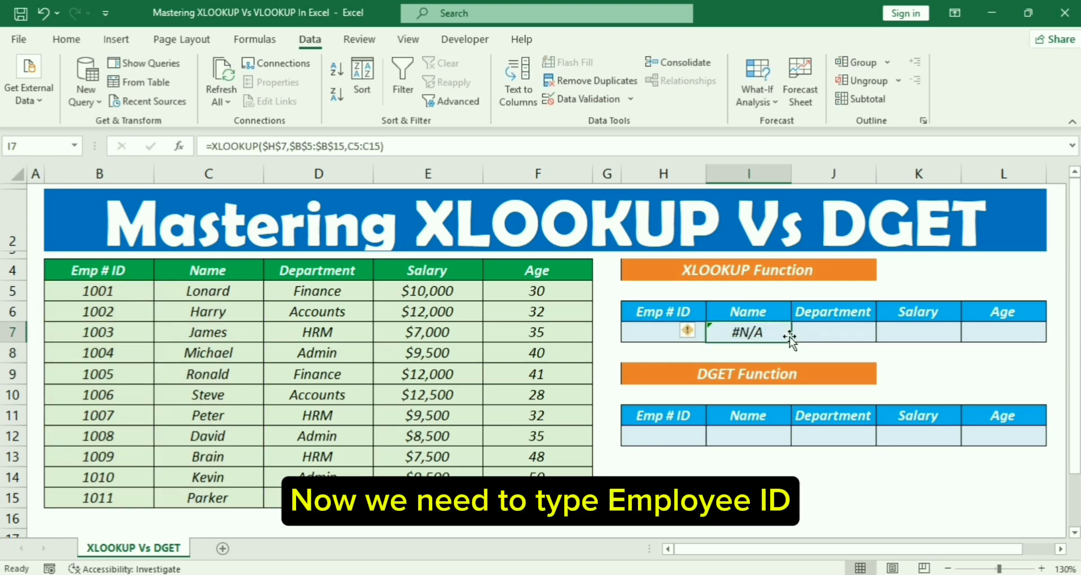
click(658, 335)
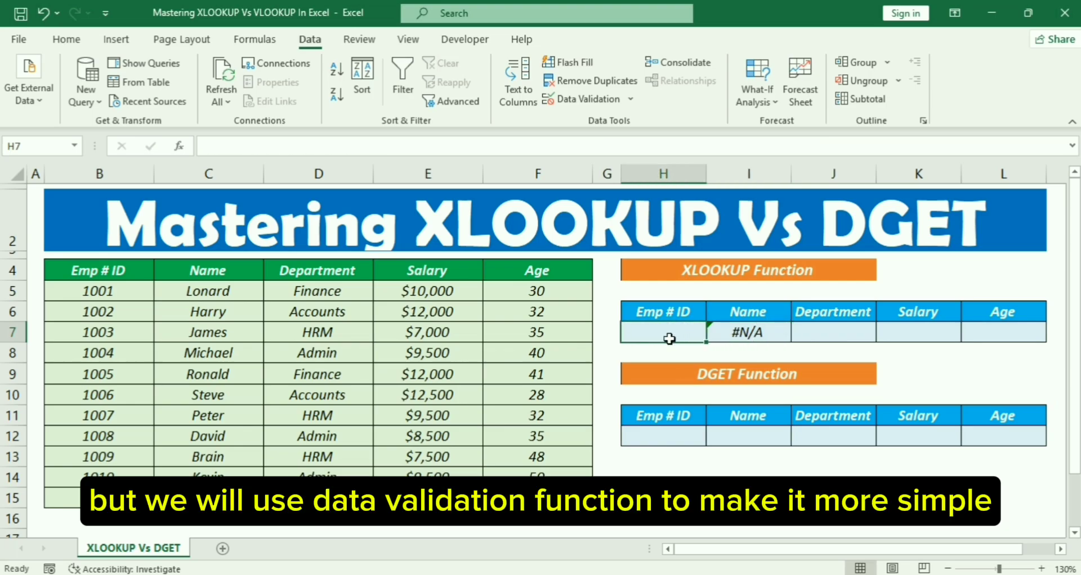
click(67, 39)
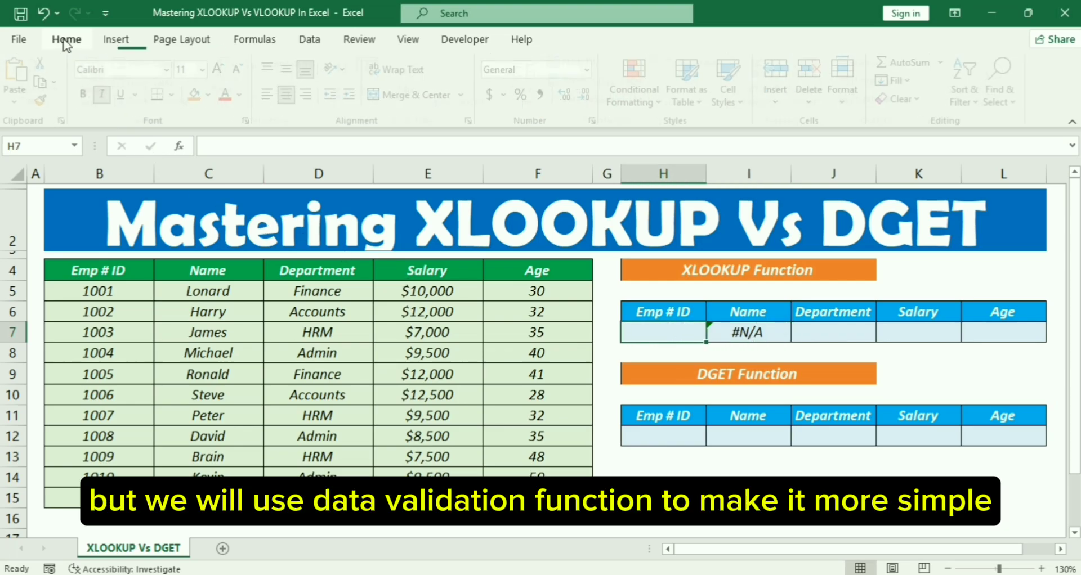
Step: Give H7 list data validation sourced from the Emp IDs in =$B$5:$B$15
click(309, 38)
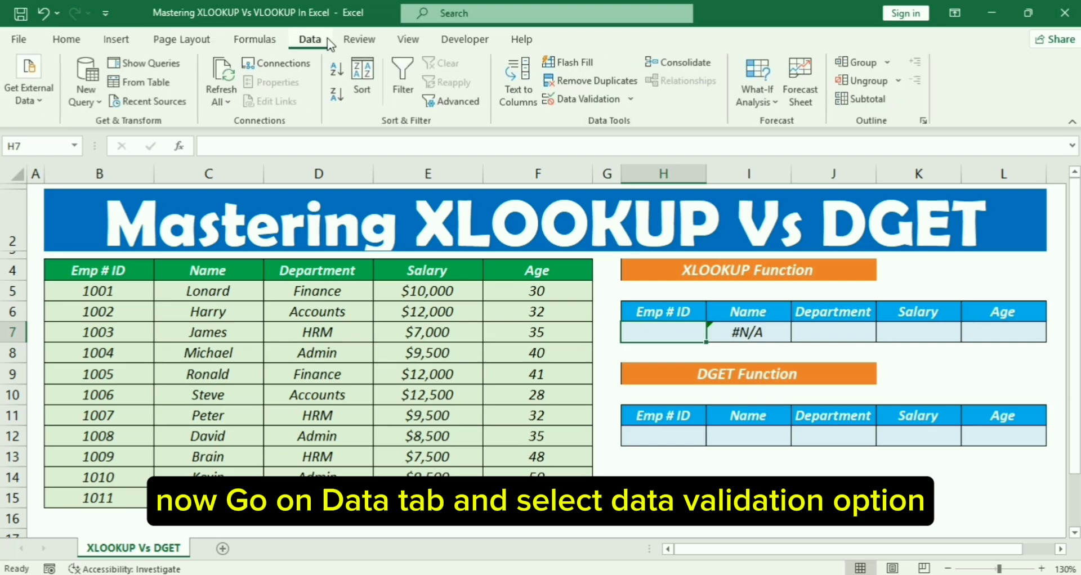
click(631, 100)
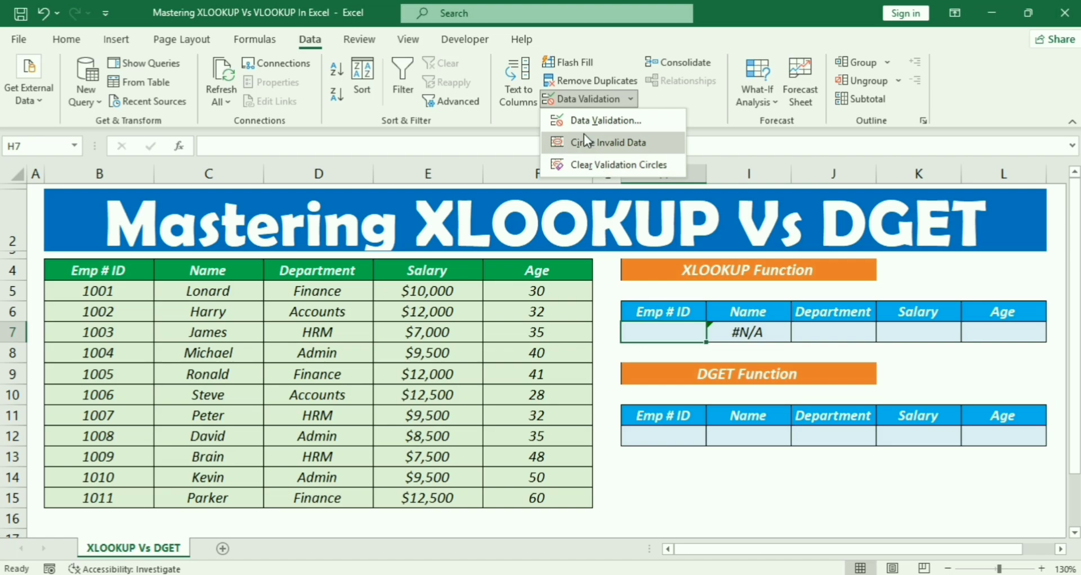
click(599, 120)
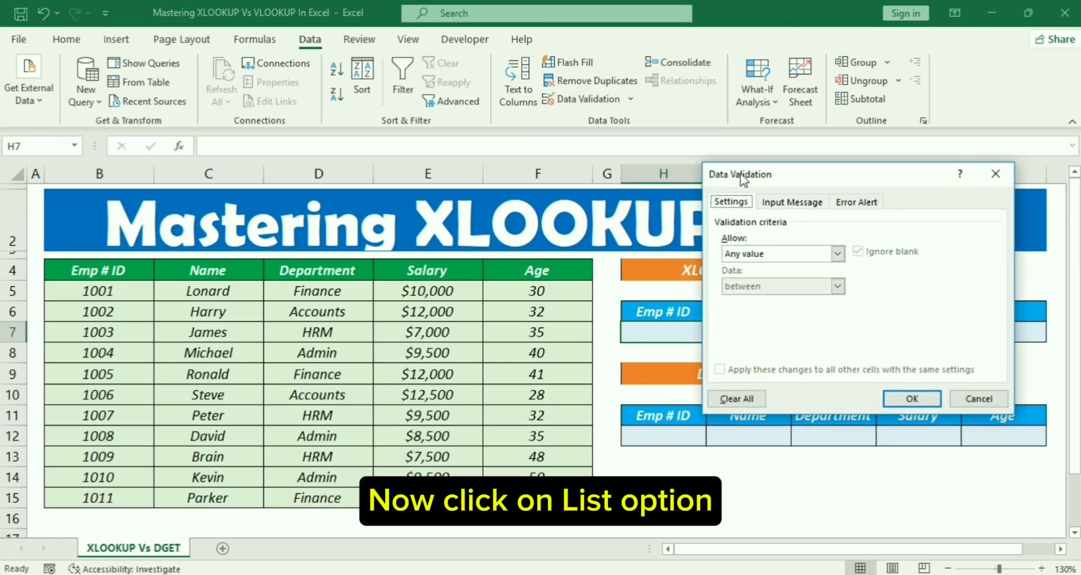
drag(741, 181, 798, 223)
click(797, 300)
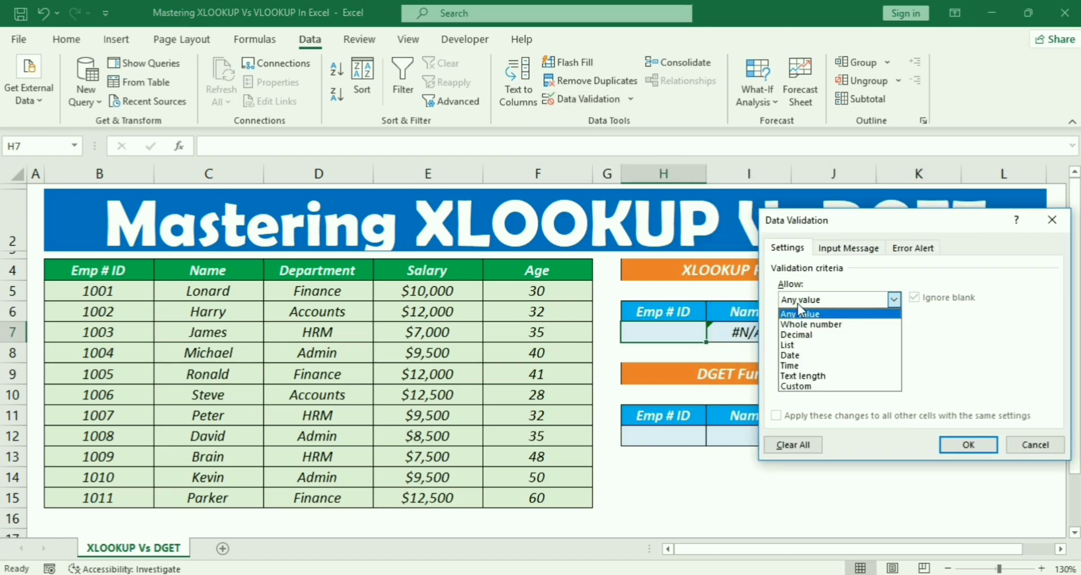
click(793, 346)
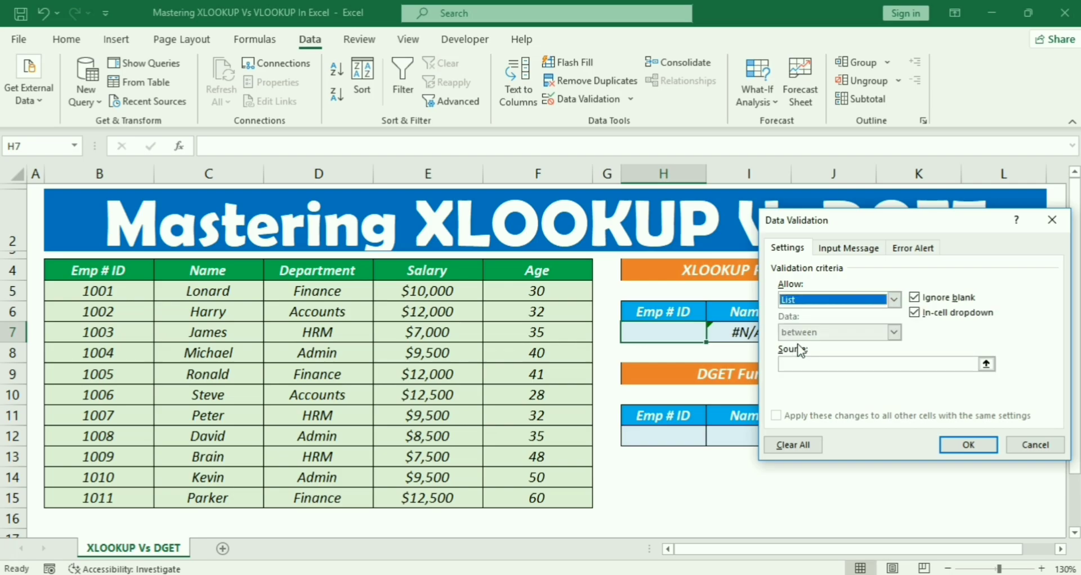
click(820, 365)
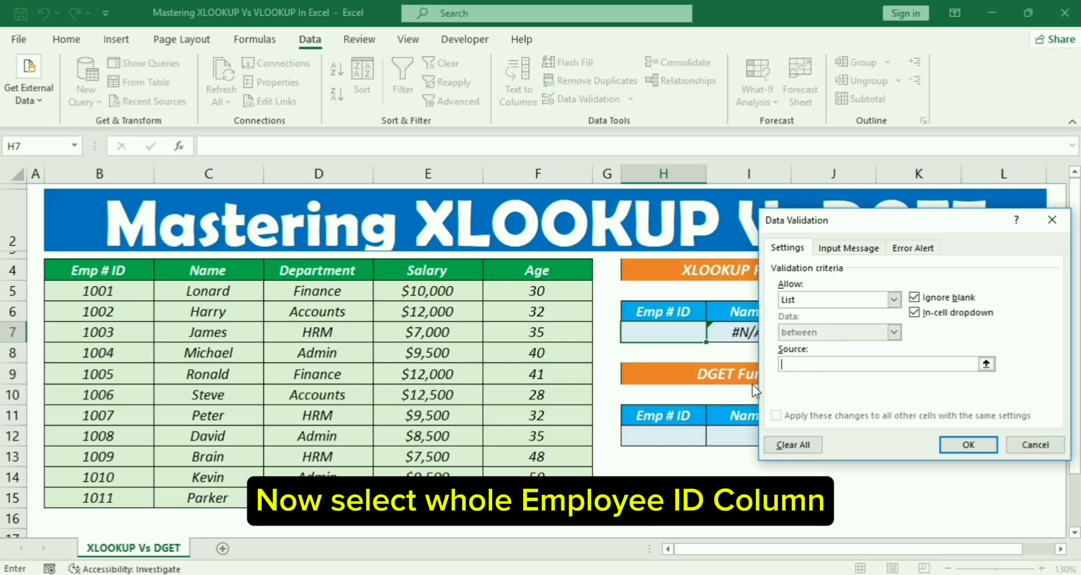
drag(108, 289, 107, 498)
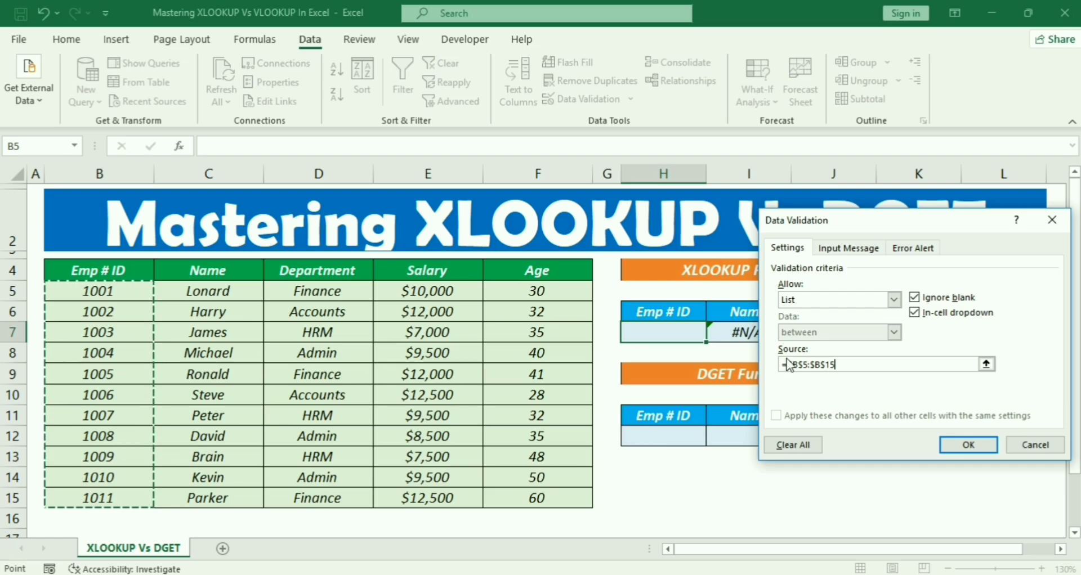
click(972, 446)
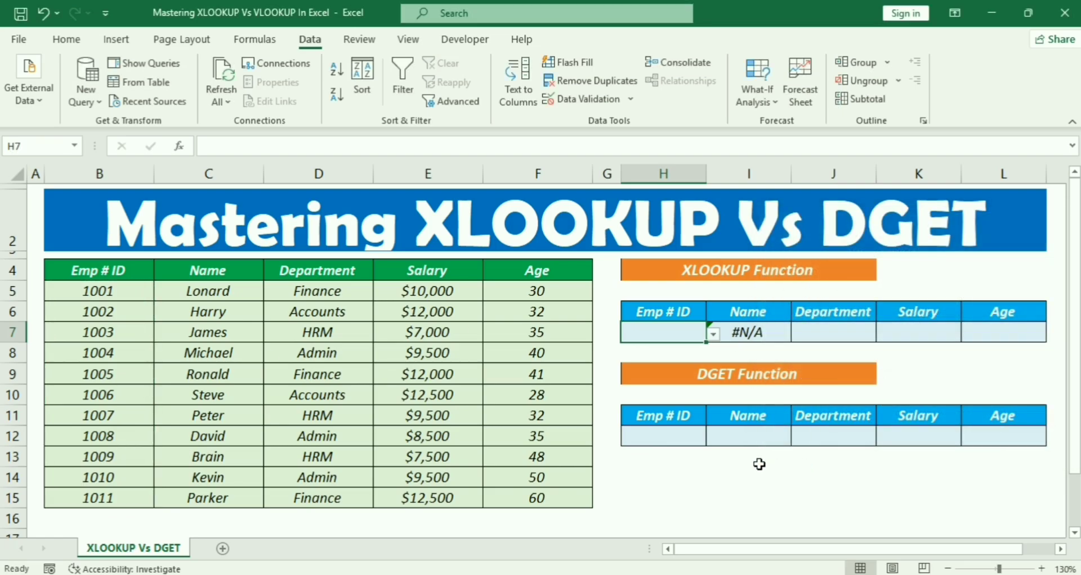
Step: Pick 1001 in H7 and fill I7's formula to L7, returning Lonard, Finance, 10000, 30
click(711, 334)
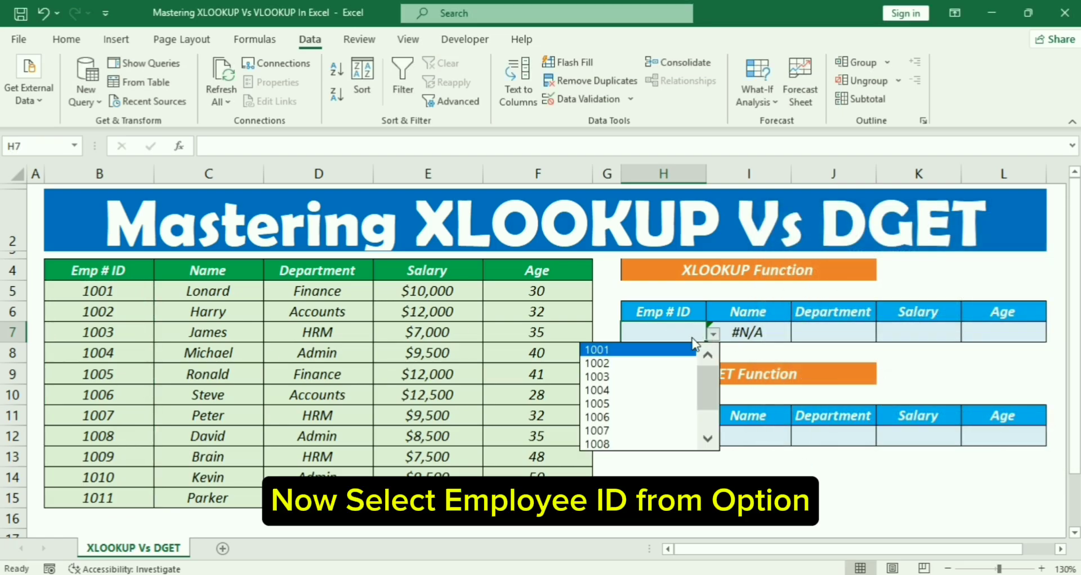
click(596, 349)
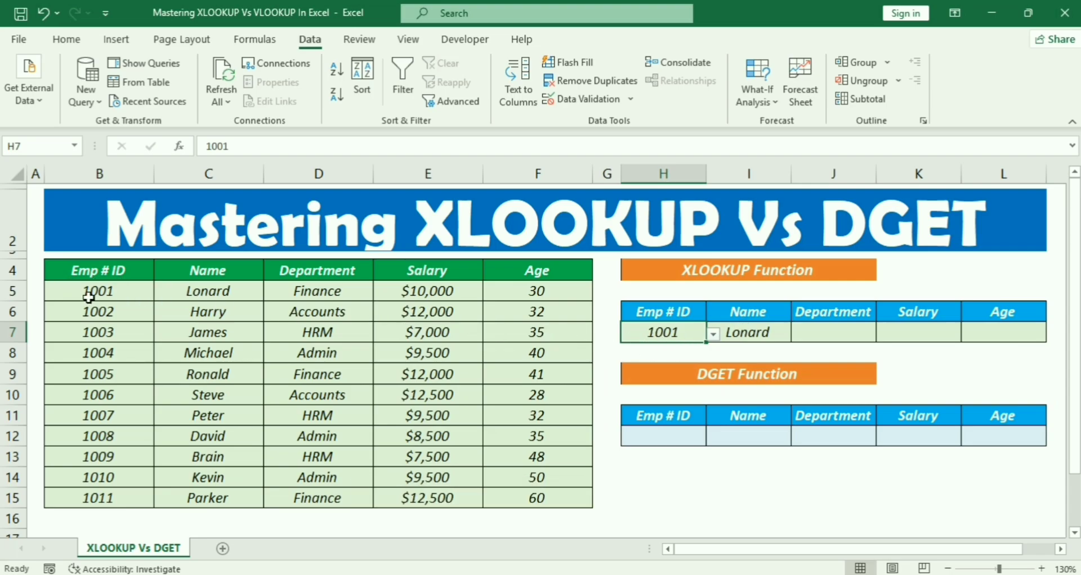
click(769, 327)
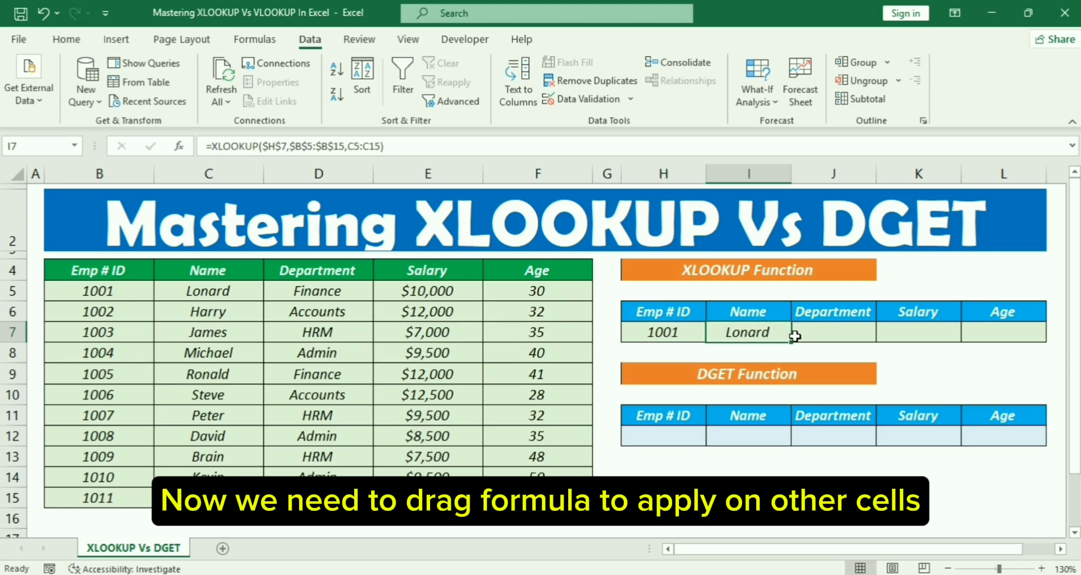
drag(793, 341, 1008, 346)
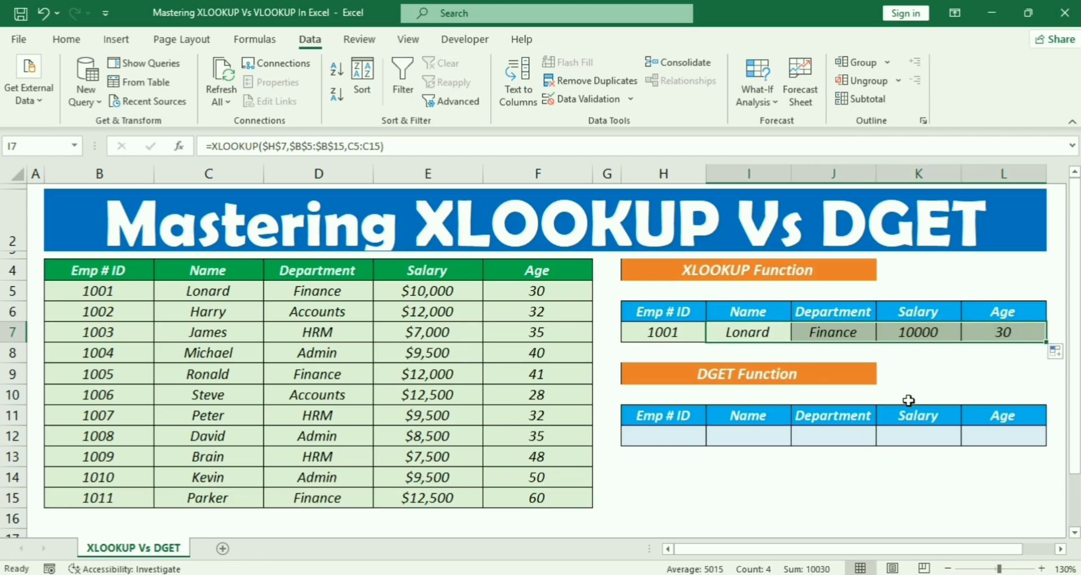
click(891, 338)
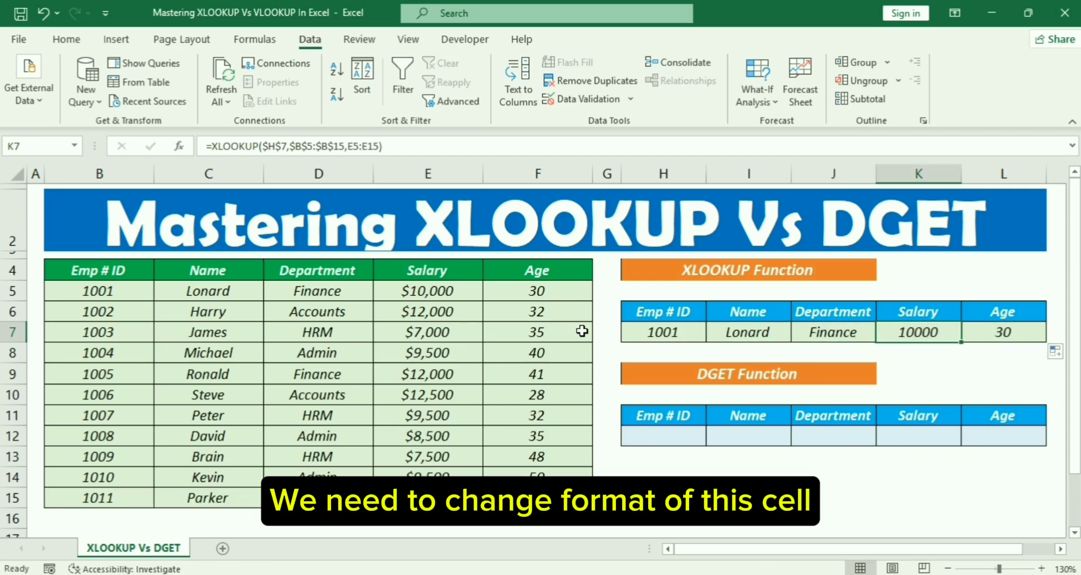
Step: Copy E5's currency format onto K7 with Format Painter so the salary reads $10,000
click(77, 40)
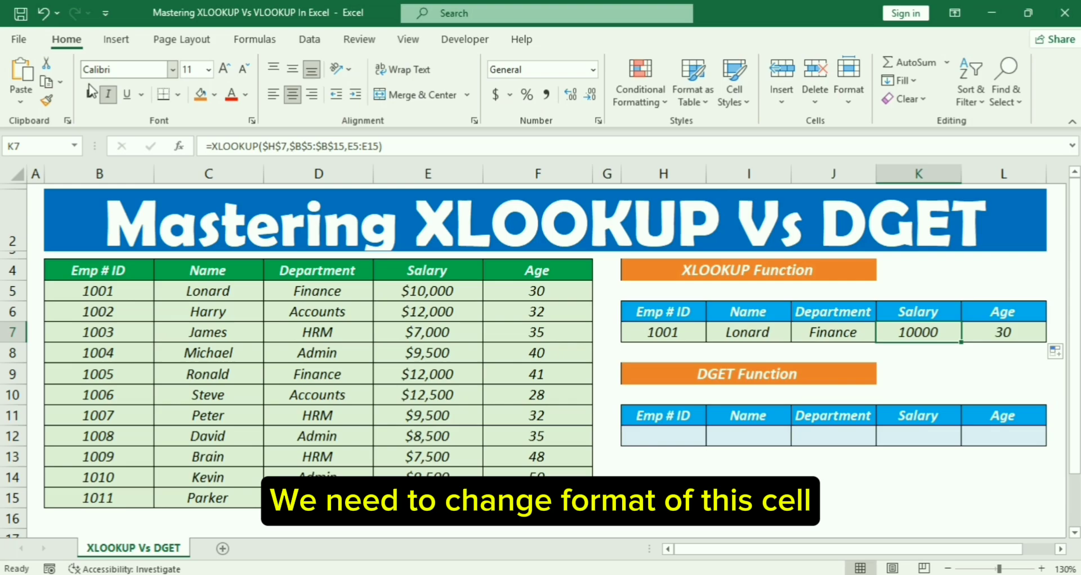
click(46, 101)
click(407, 290)
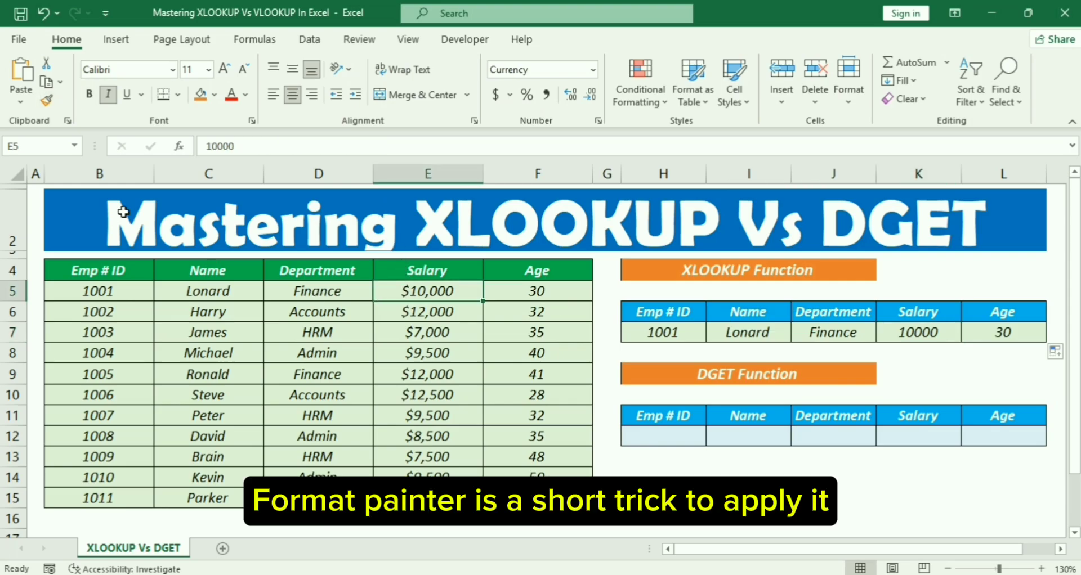
click(57, 99)
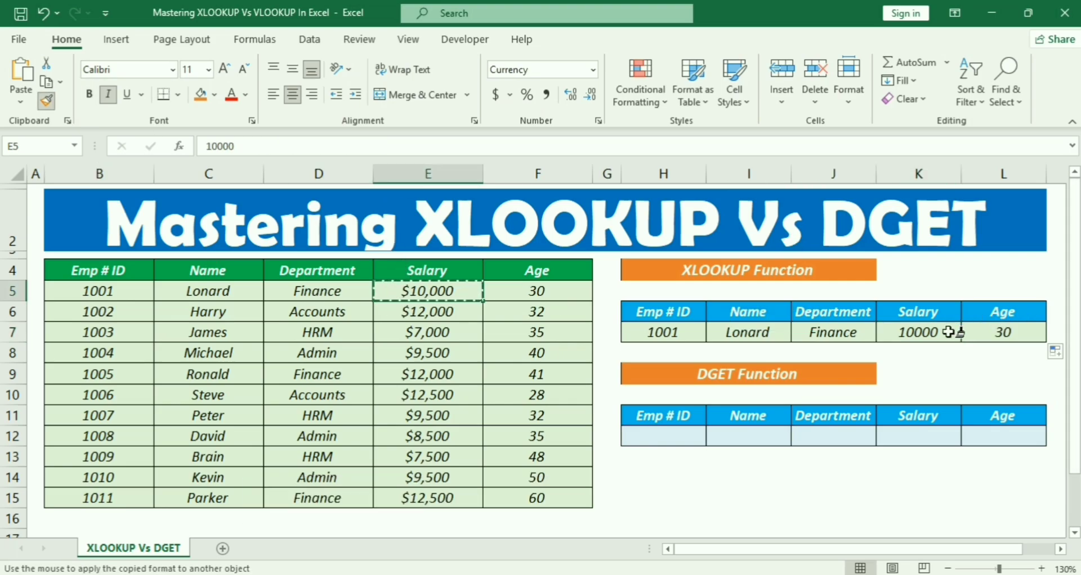
click(928, 334)
click(648, 332)
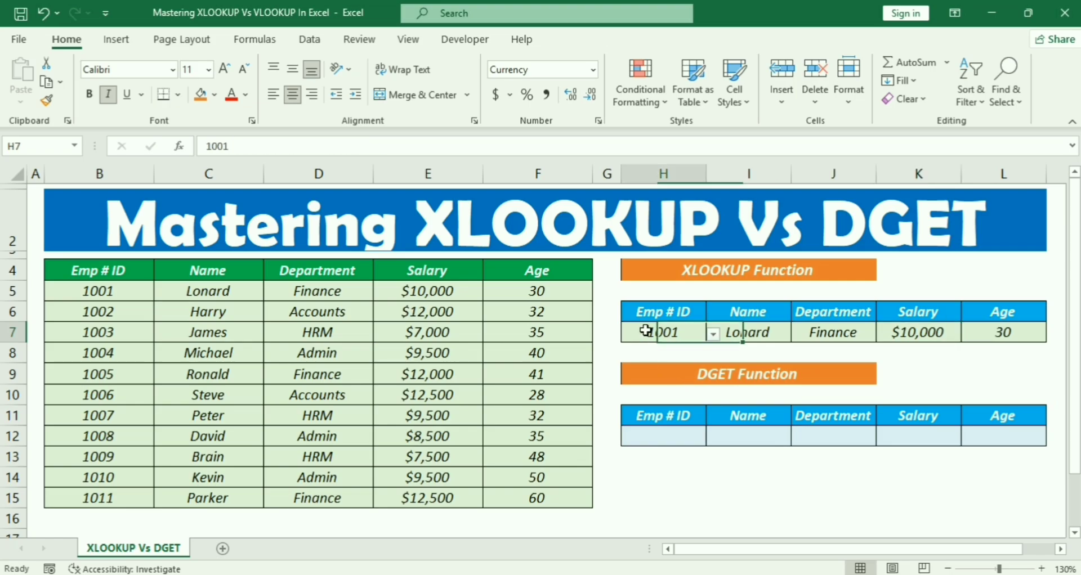
click(713, 335)
Step: Choose Emp ID 1002, then enter 1011 in H7 to return Parker, Finance, $12,500, 60
click(670, 364)
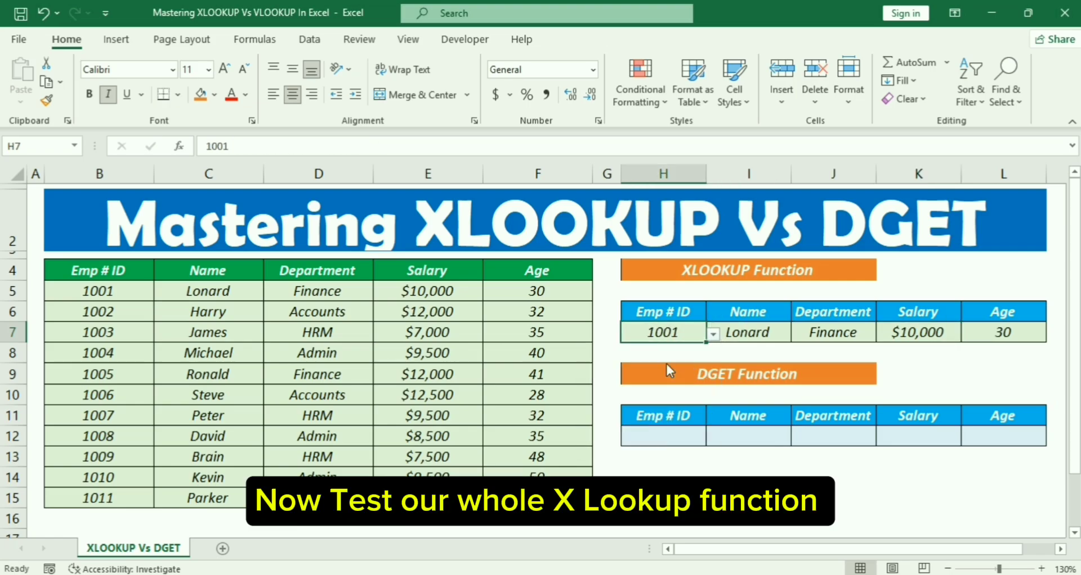
click(124, 506)
click(667, 333)
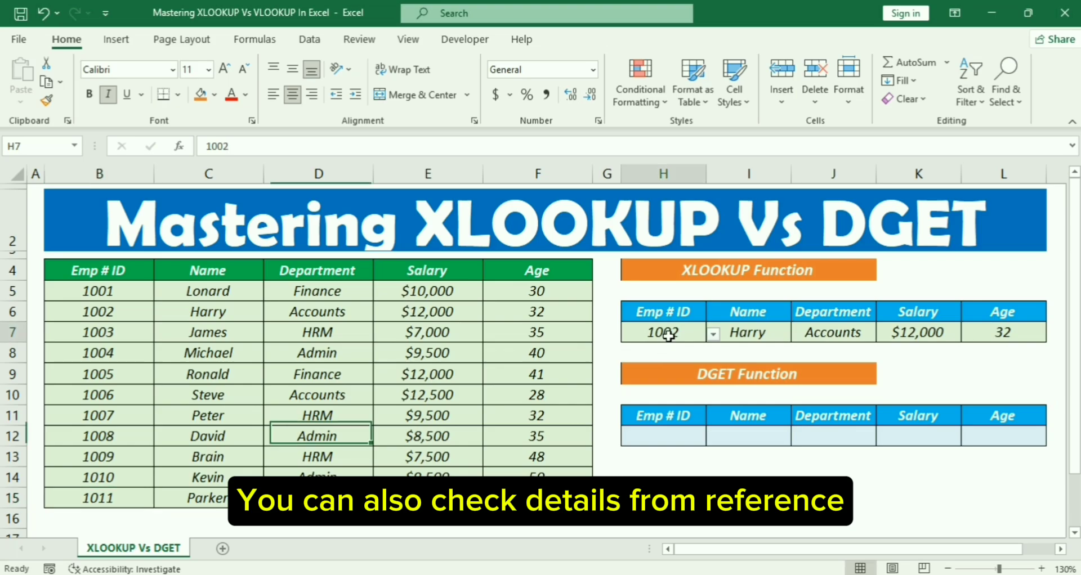
text(10)
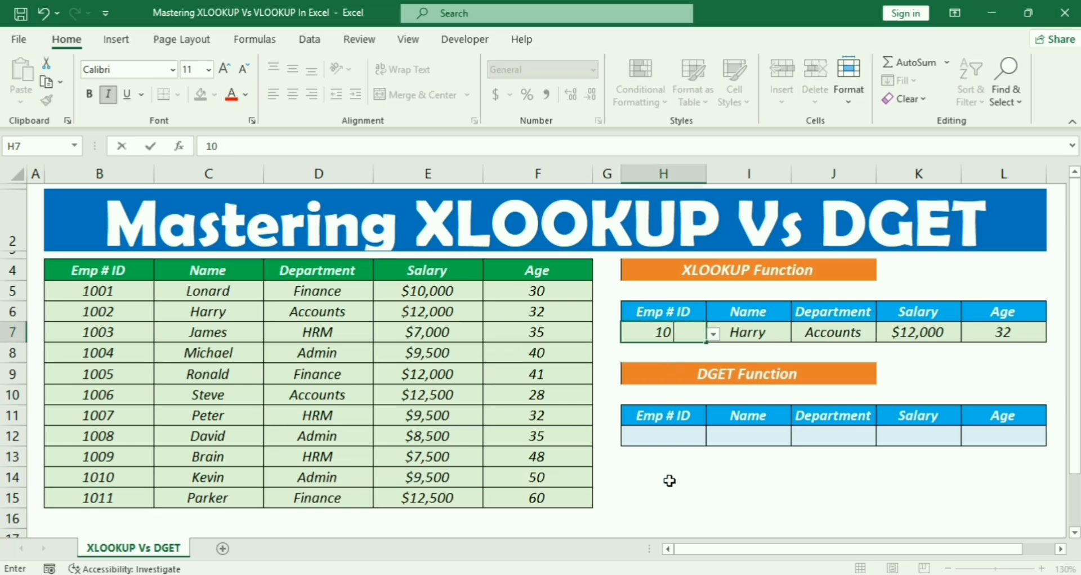
text(11)
key(Return)
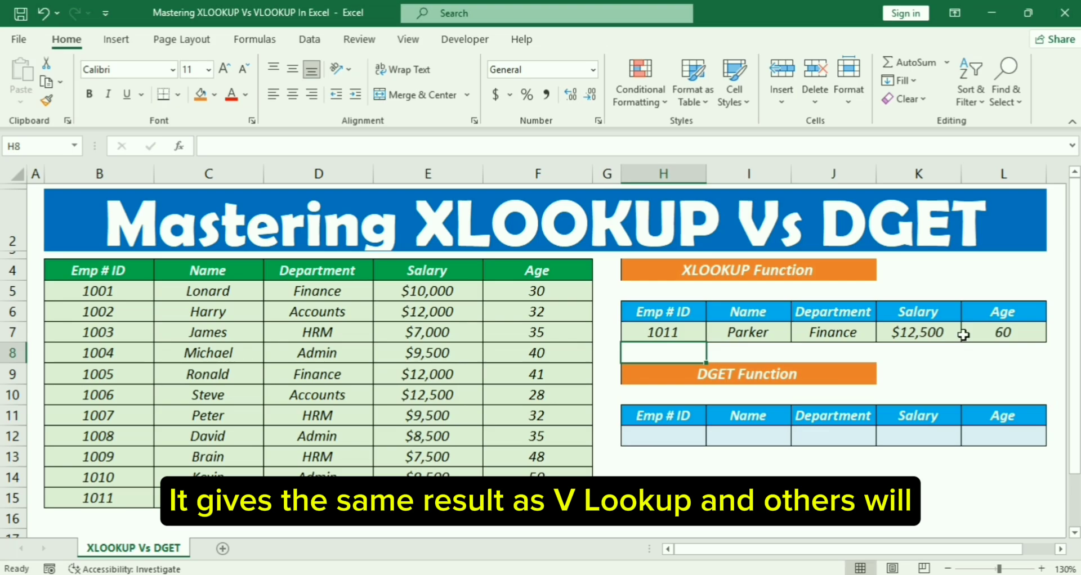
click(936, 473)
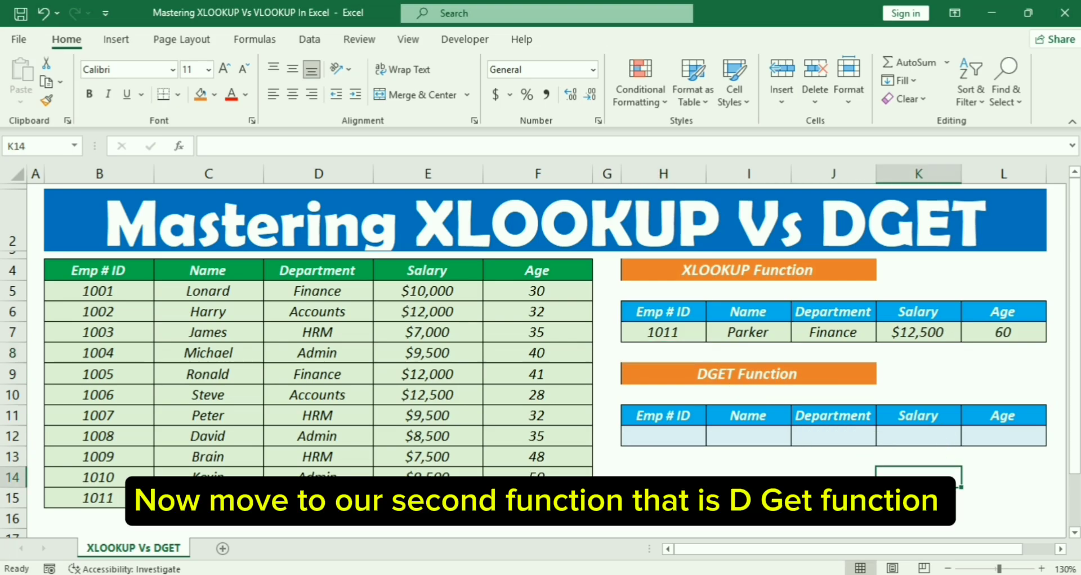
click(704, 375)
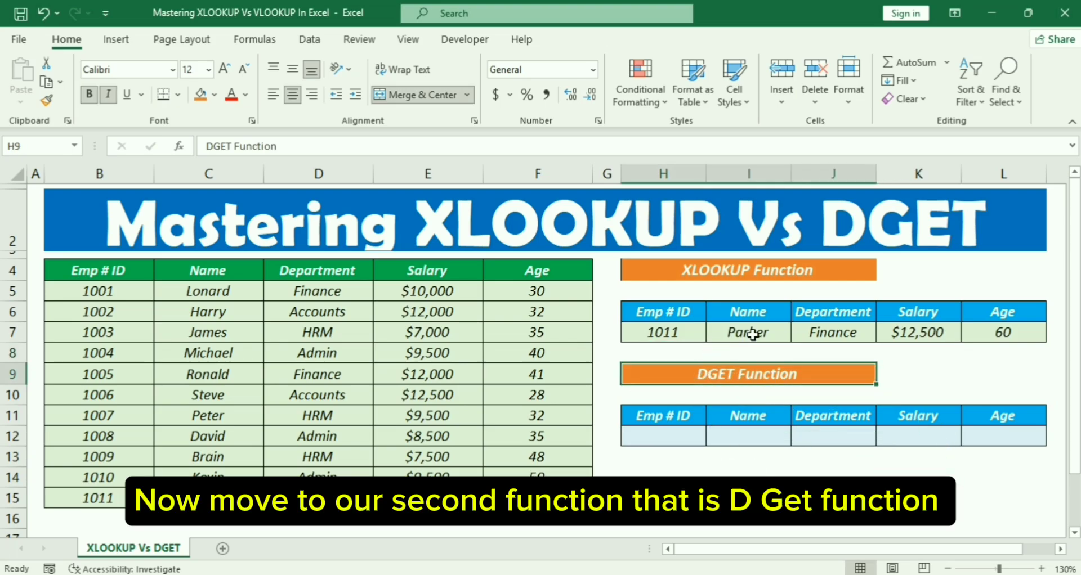
Step: Begin I12's formula as =DGET($B$4:$F$15, using the whole employee table as database
click(761, 434)
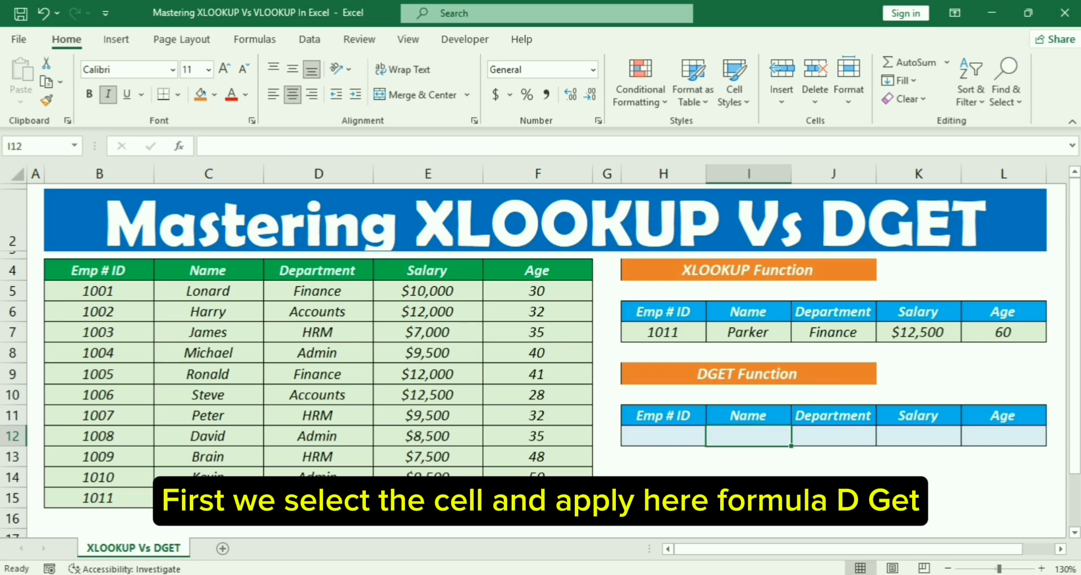
text(=)
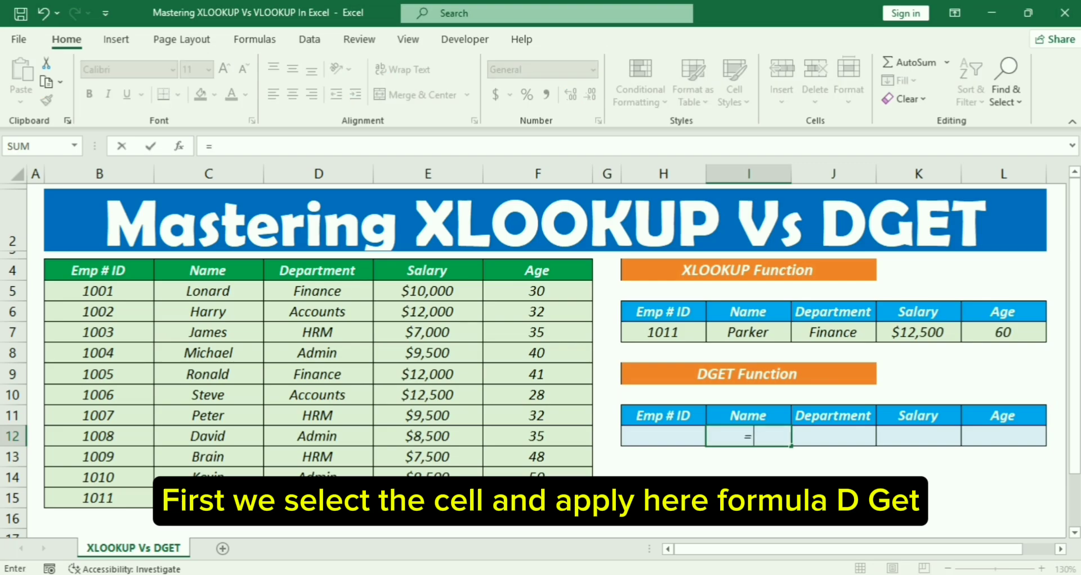
text(DGET)
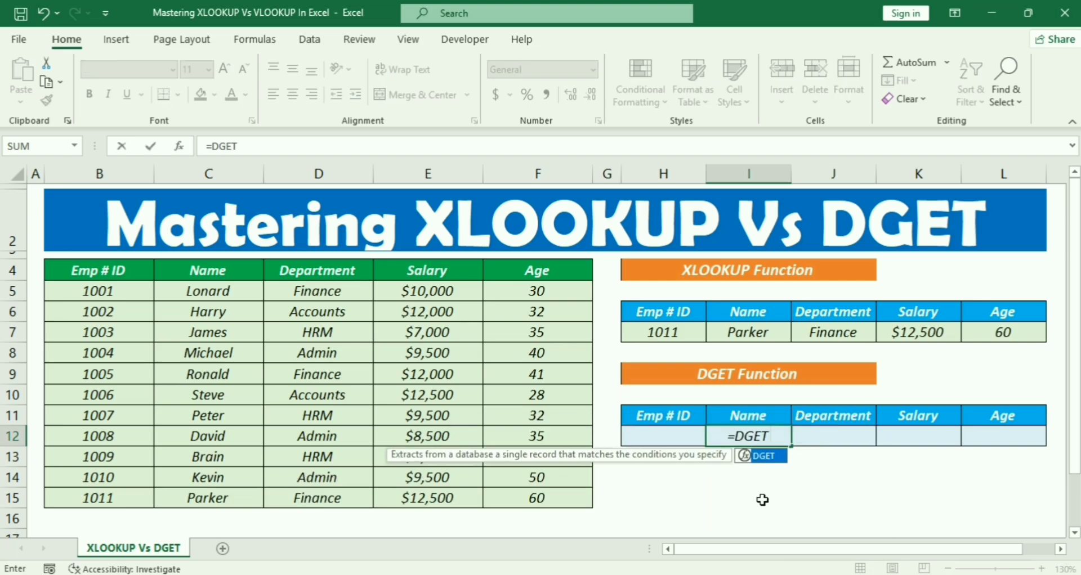
text(()
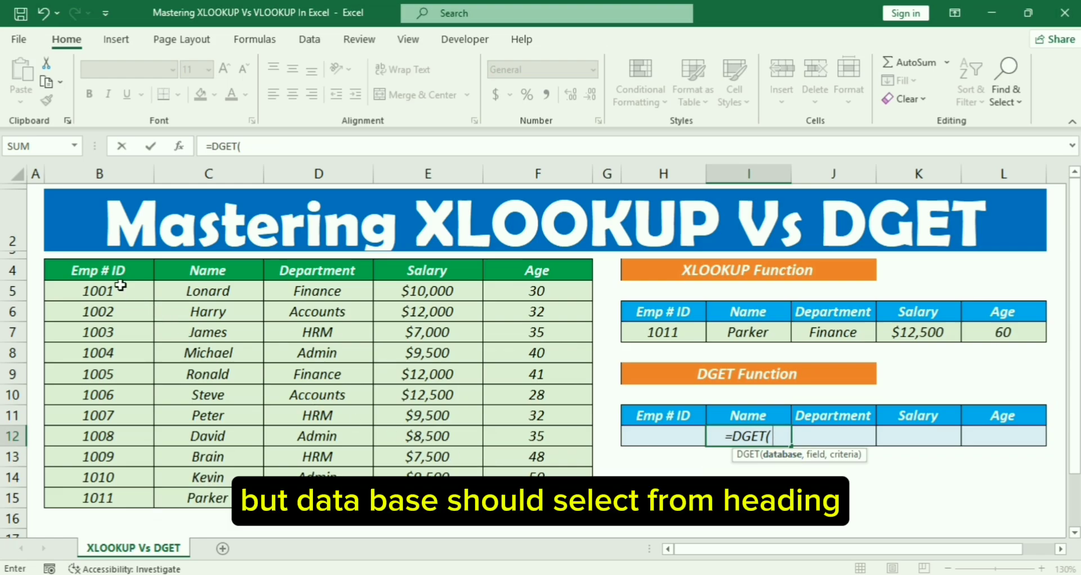
drag(104, 273, 515, 497)
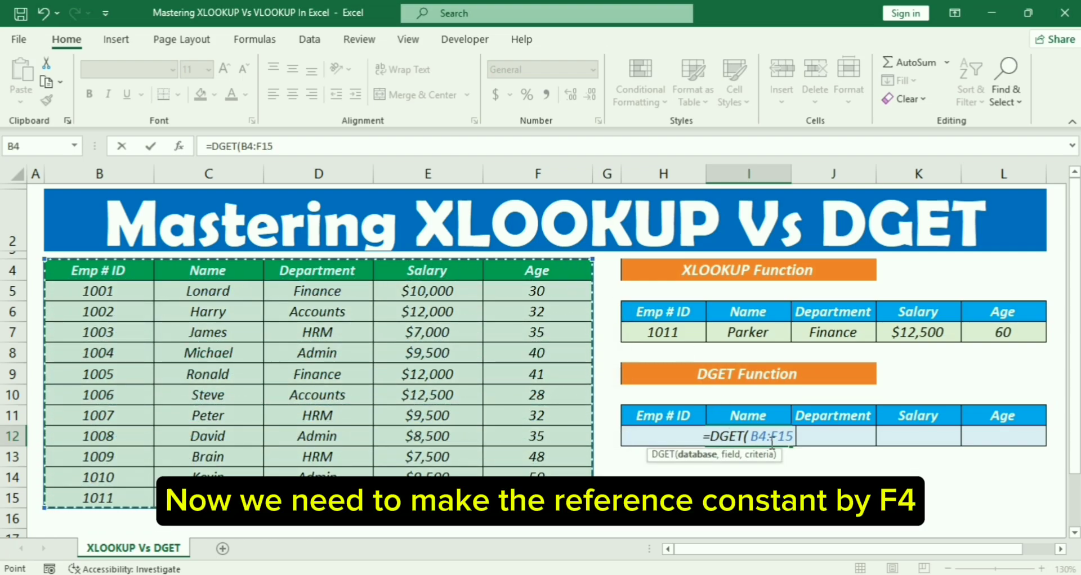
key(F4)
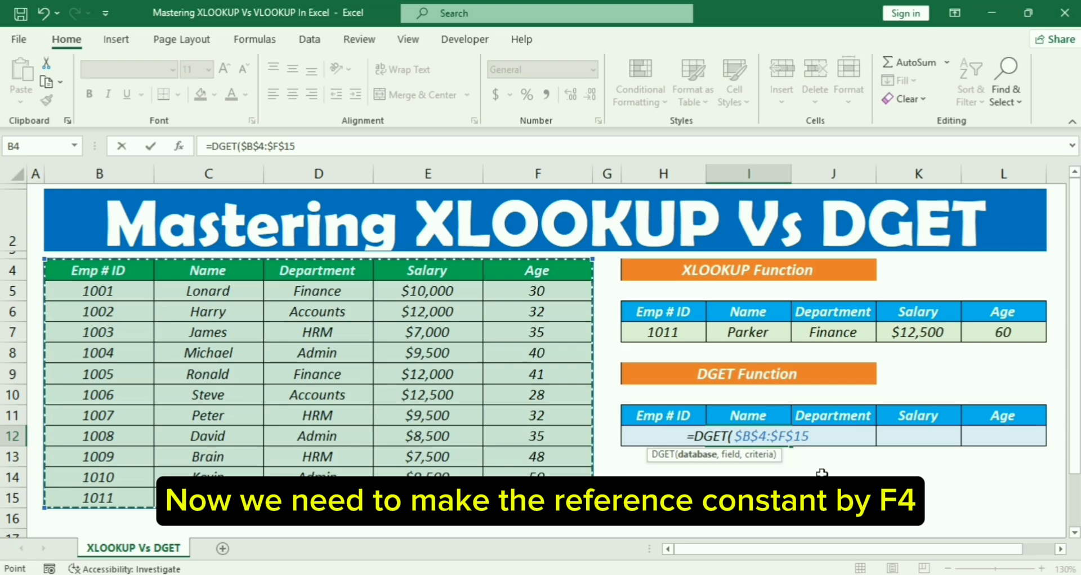
text(,)
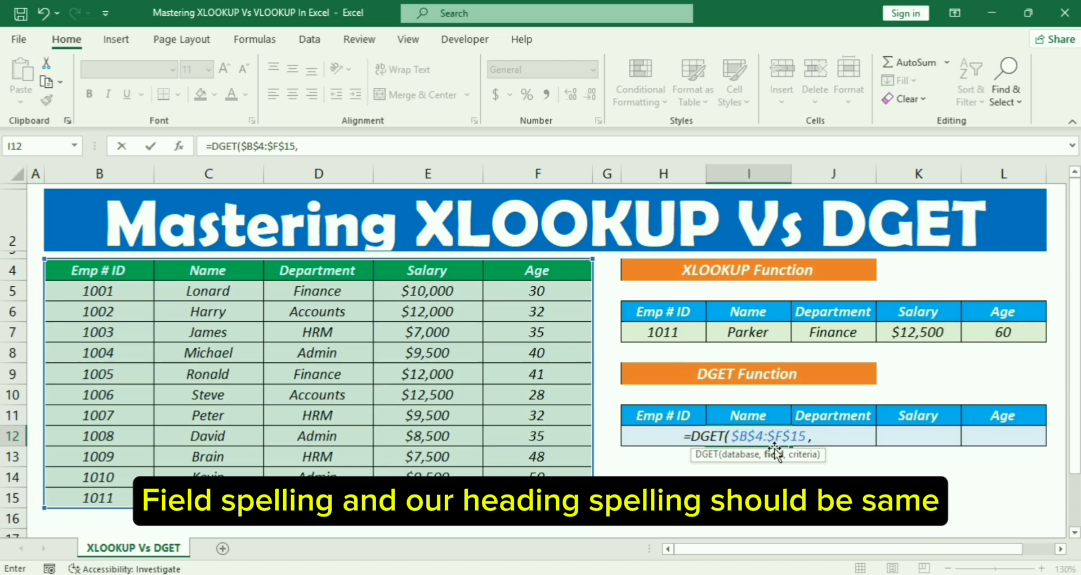
Step: Finish the DGET with field I11 and criteria $H$11:$H$12, showing #NUM! while H12 is blank
click(755, 416)
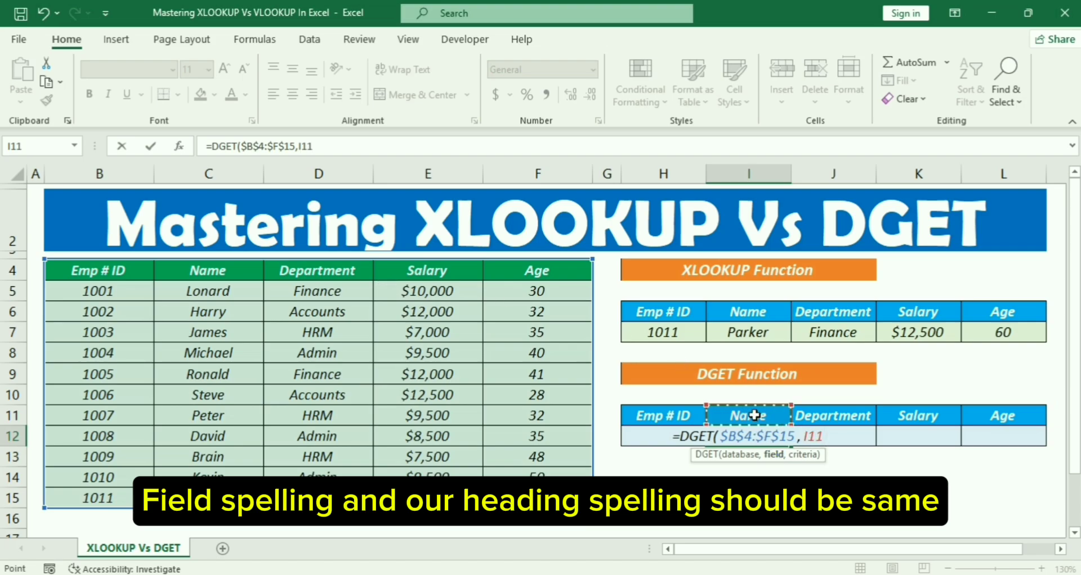
text(,)
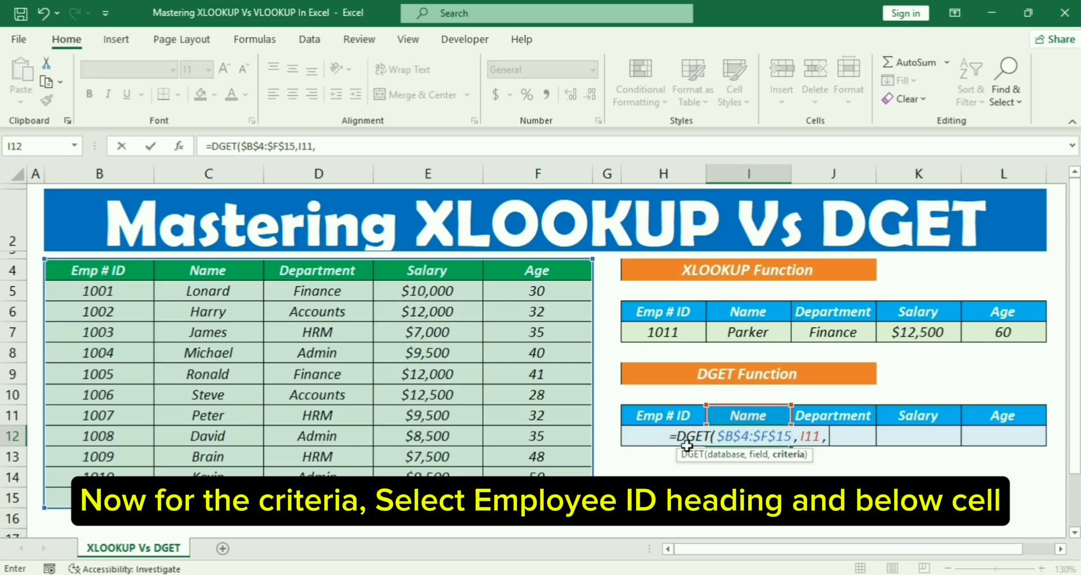
drag(640, 415, 644, 434)
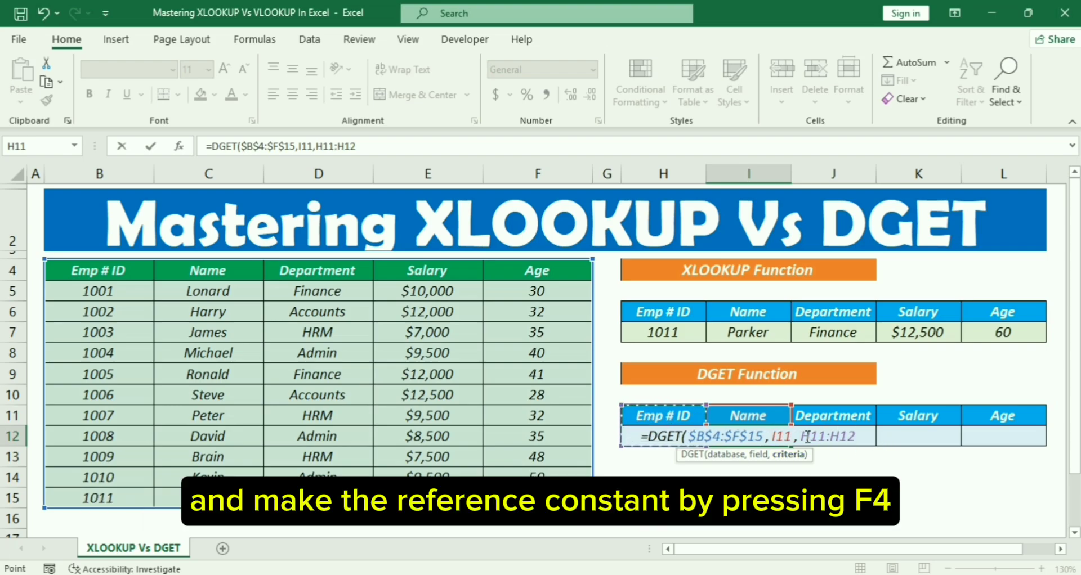
key(F4)
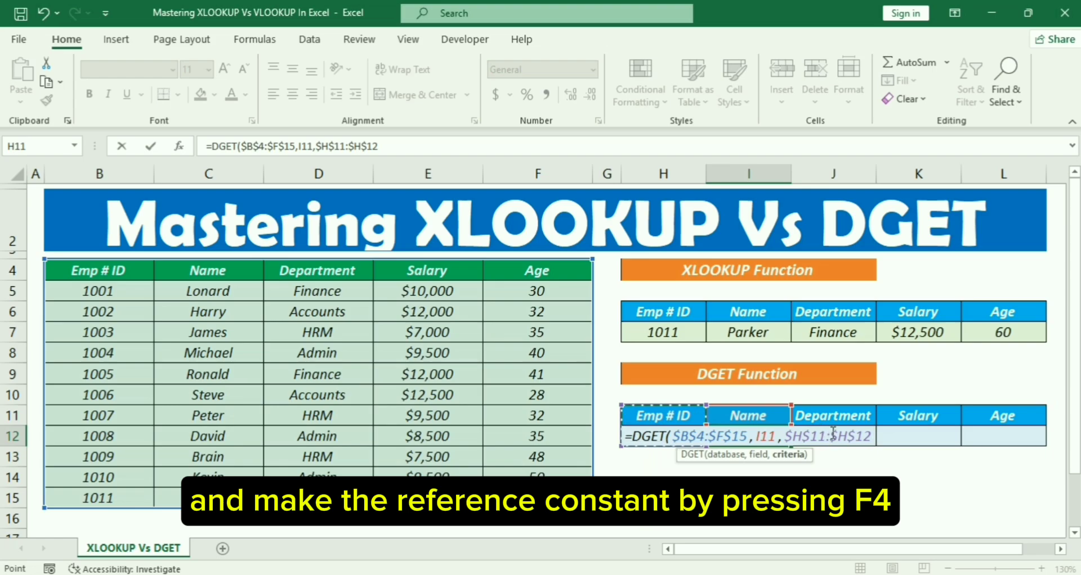
text())
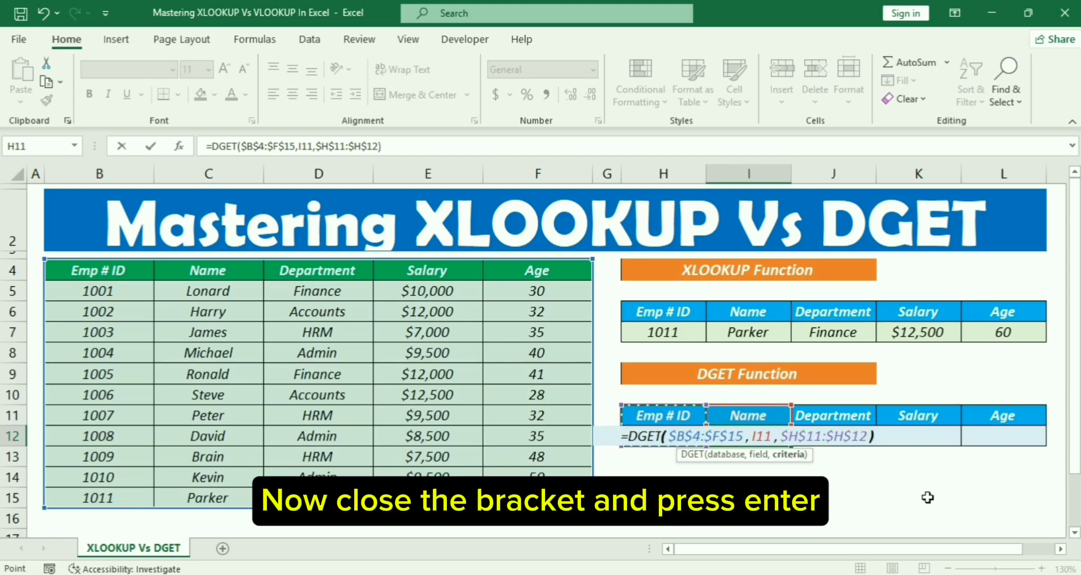
key(Return)
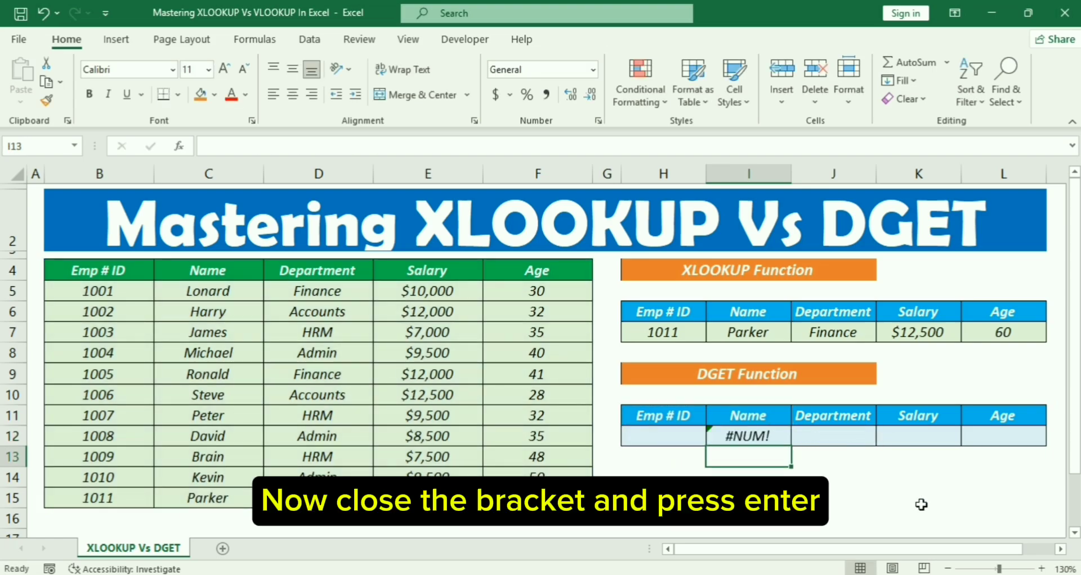
click(768, 440)
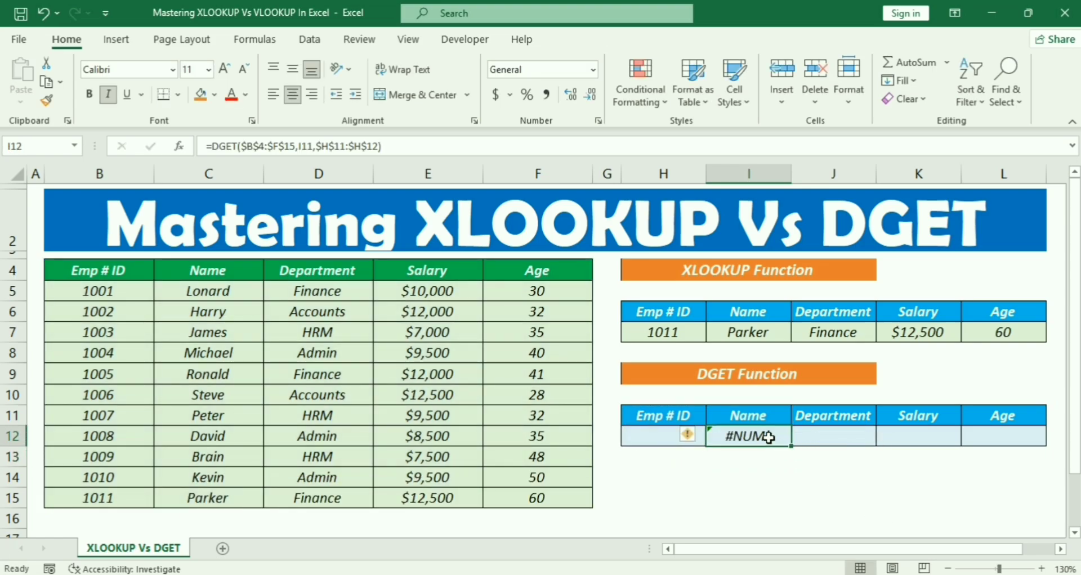
click(648, 439)
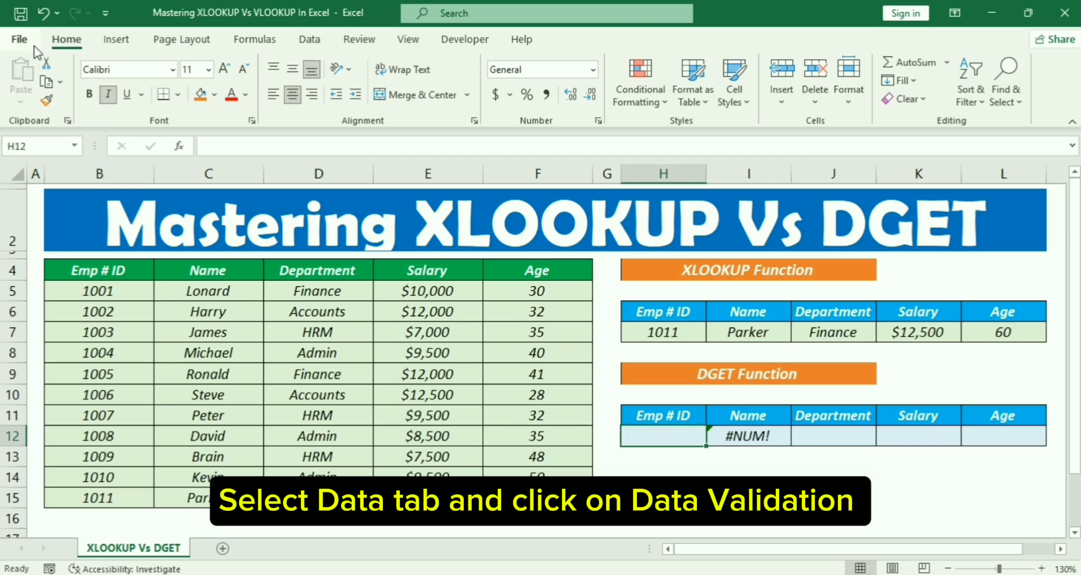
Step: Give cell H12 a List data validation sourced from =$B$5:$B$15, the employee IDs
click(304, 41)
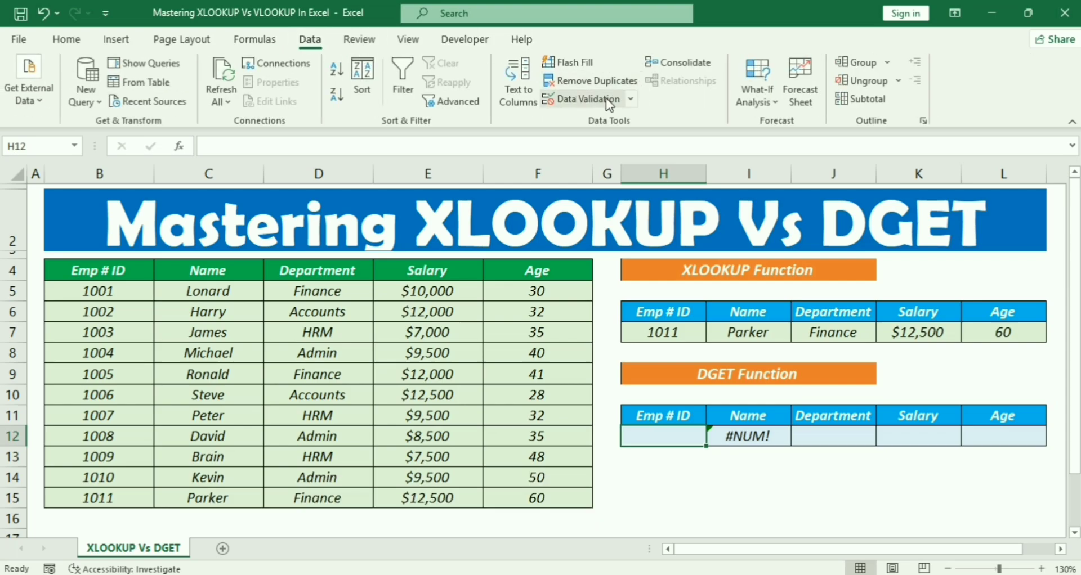
click(631, 100)
click(608, 116)
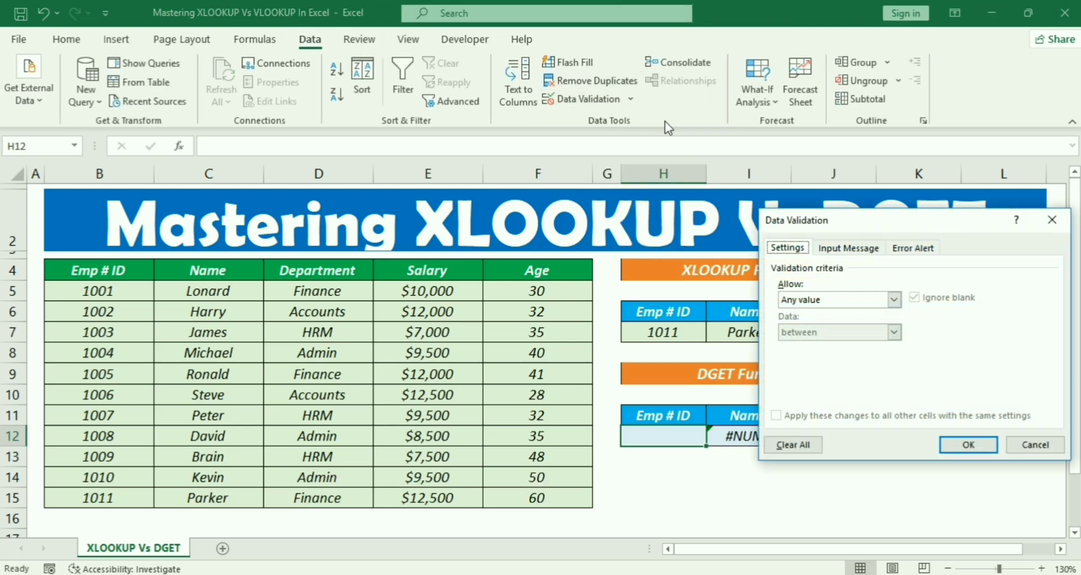
click(807, 304)
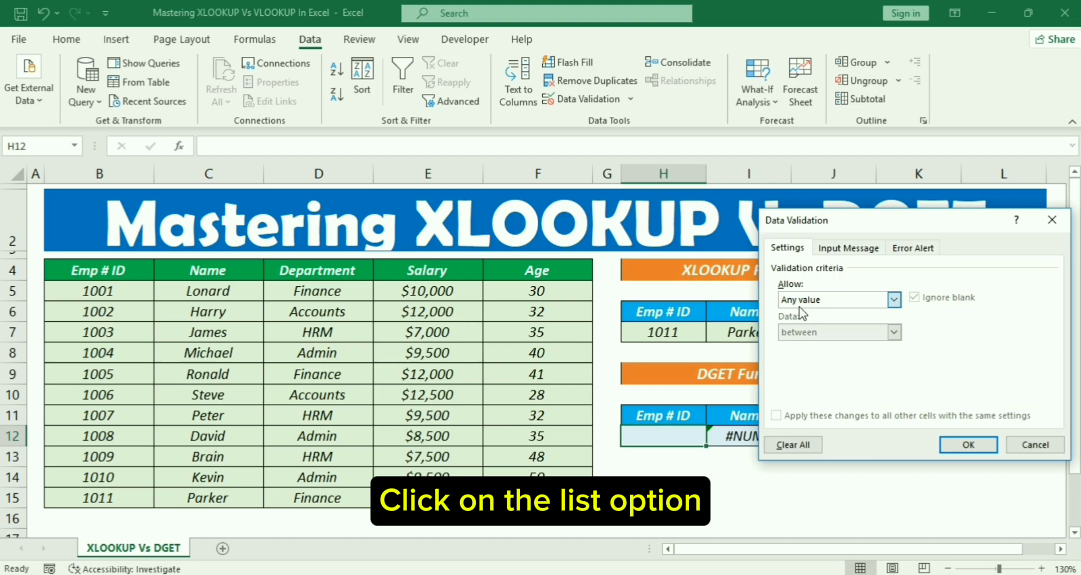
click(792, 346)
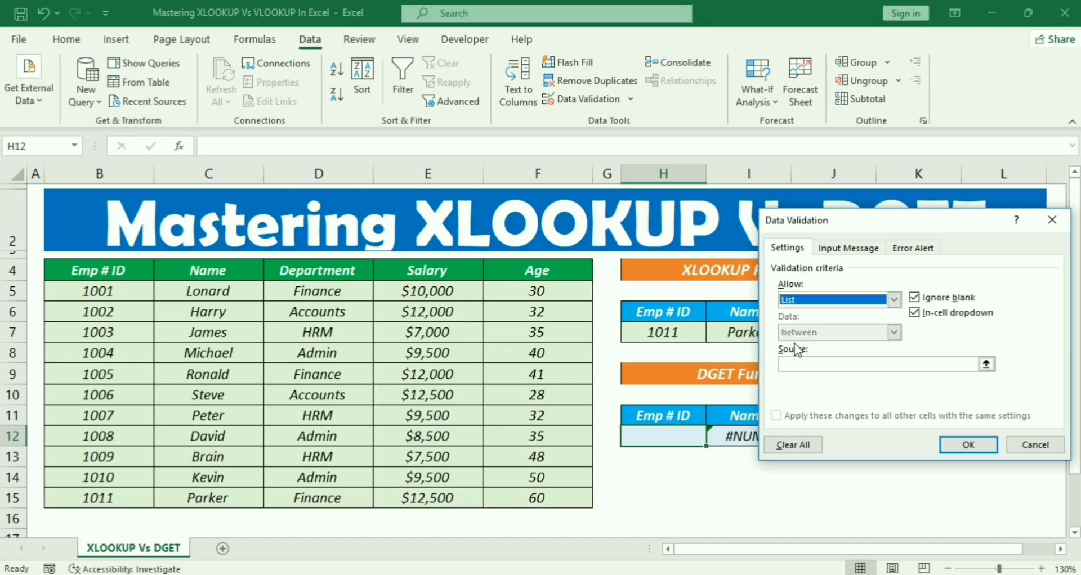
click(787, 365)
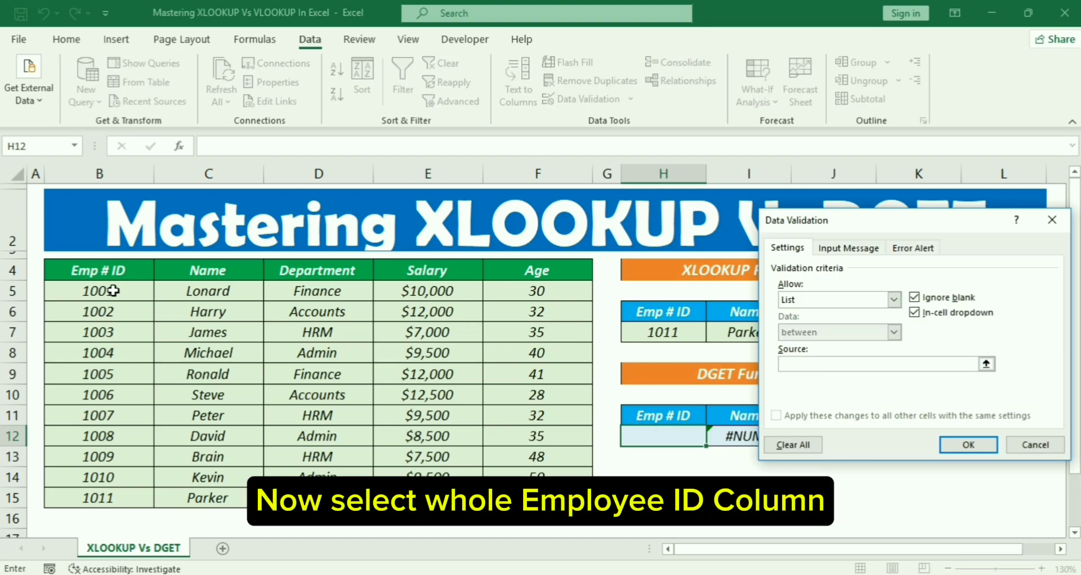
drag(96, 290, 116, 493)
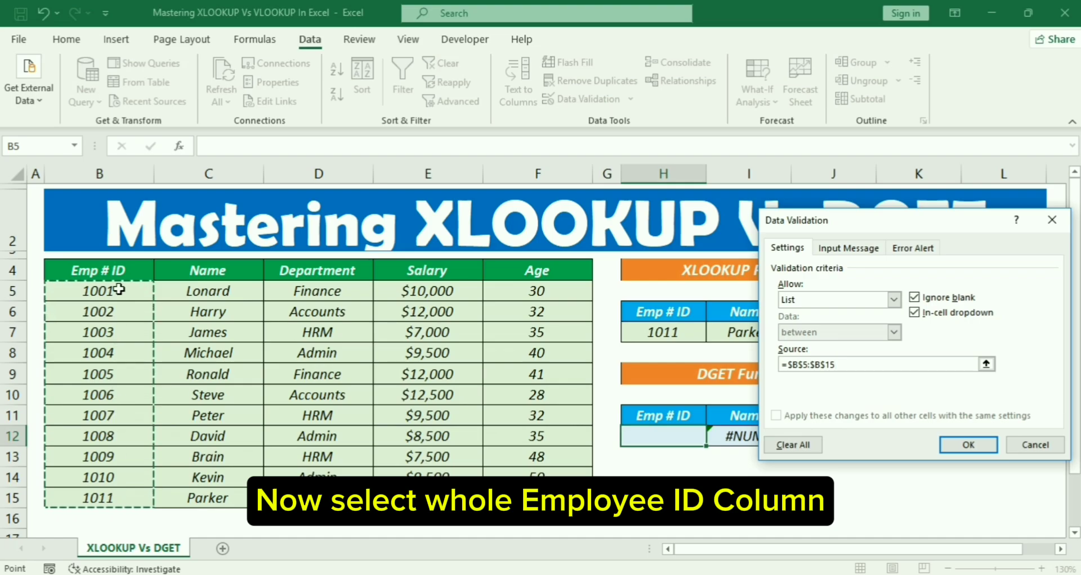
click(944, 446)
Step: Choose Emp ID 1001 in H12 and fill the DGET formula right through the Age column
click(714, 438)
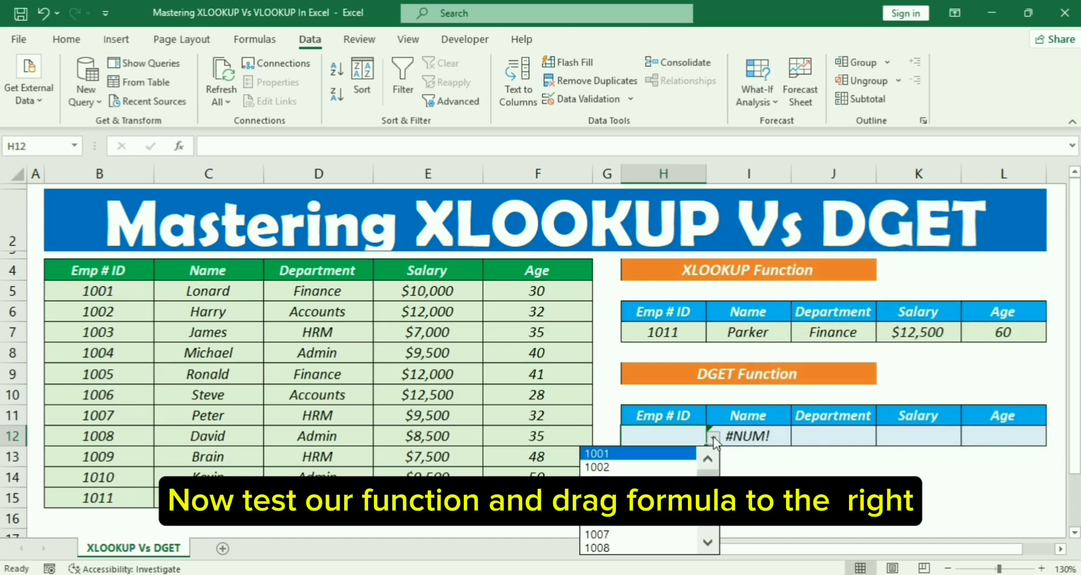
click(674, 454)
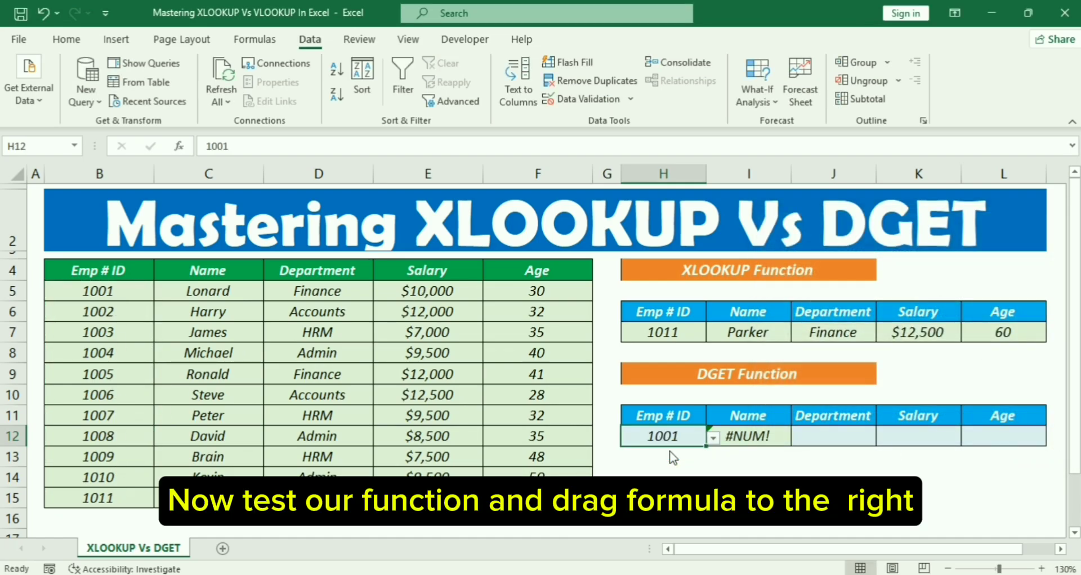
click(755, 433)
drag(784, 443, 1003, 437)
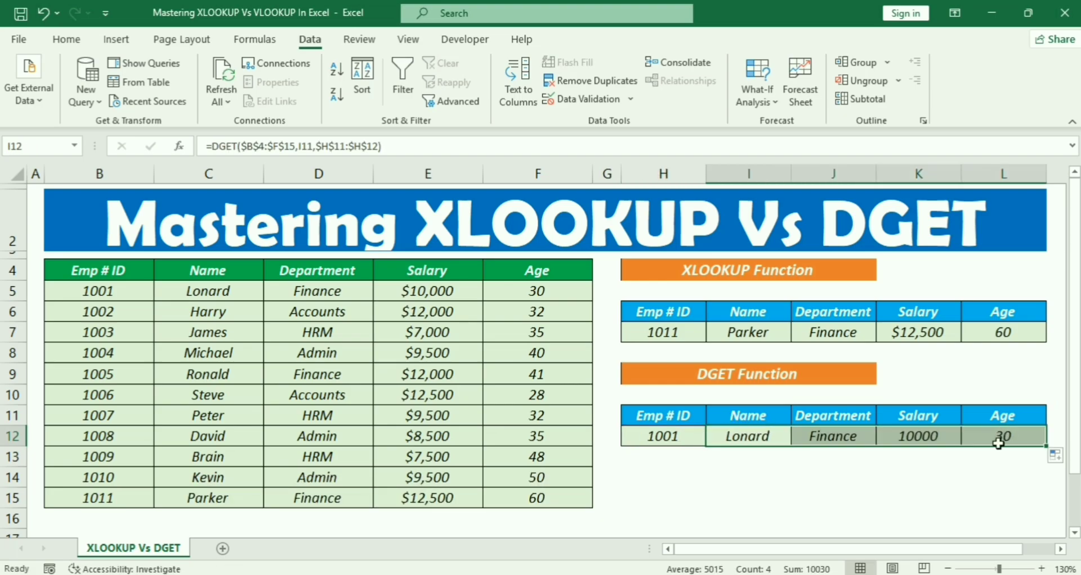
Step: Copy K7's currency format onto the DGET salary cell K12 with Format Painter
click(917, 332)
click(66, 39)
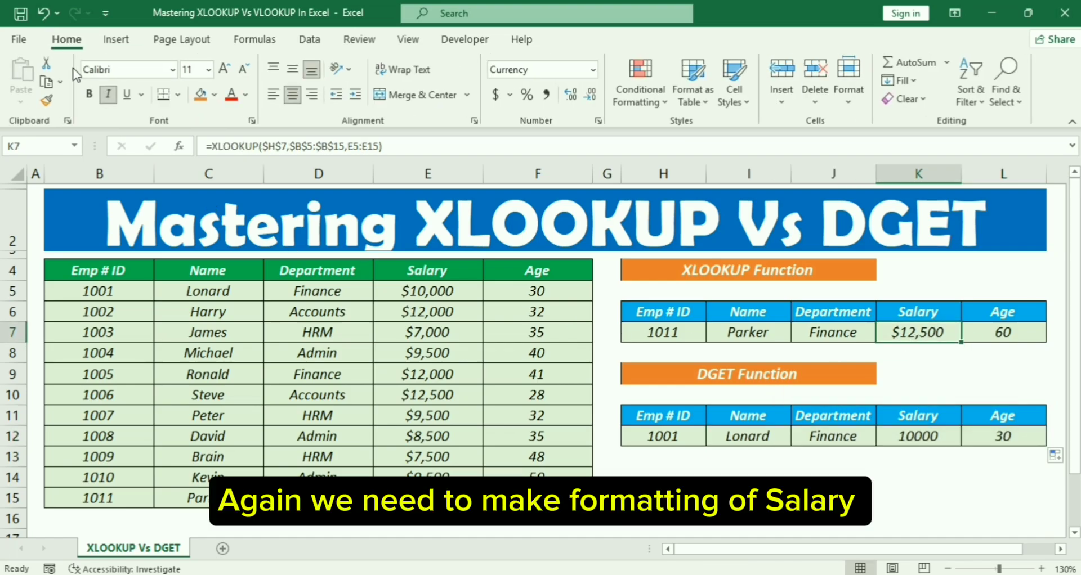
click(47, 102)
click(929, 439)
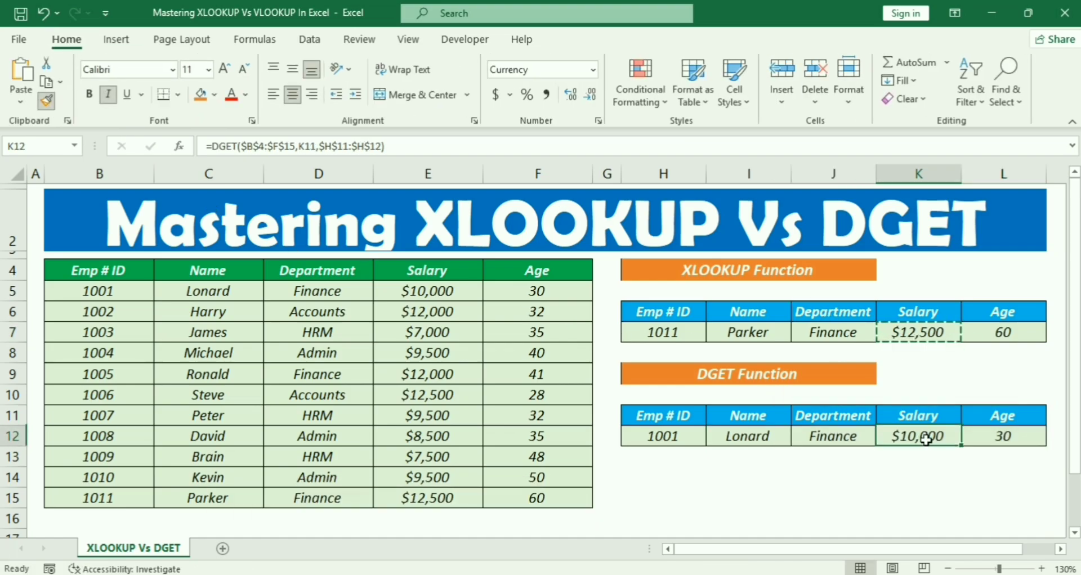
Step: Enter Emp ID 1010 in both H7 and H12 so each panel returns Kevin, Admin, $9,500, 50
click(958, 476)
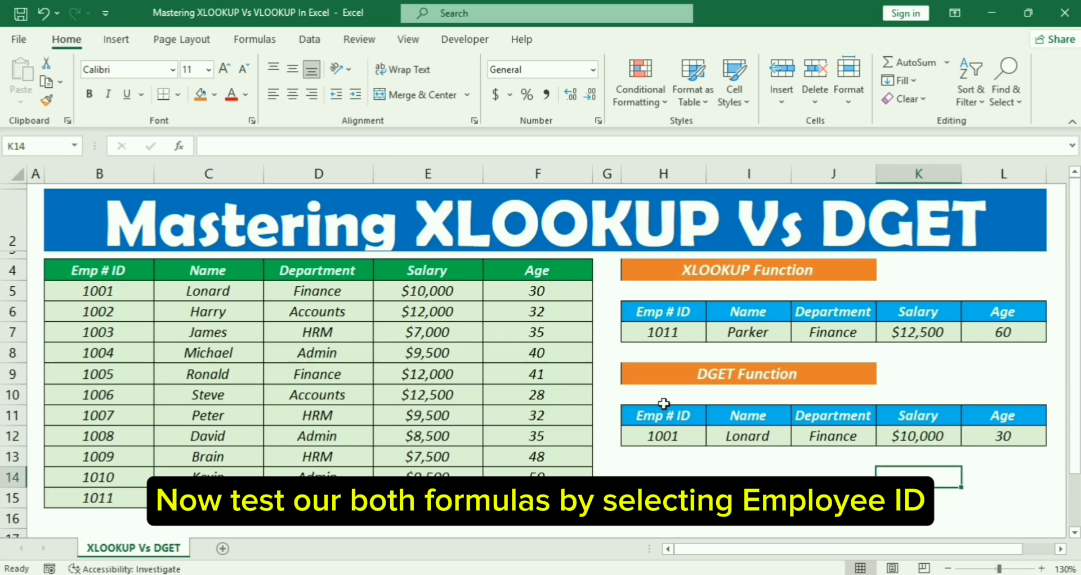
click(641, 327)
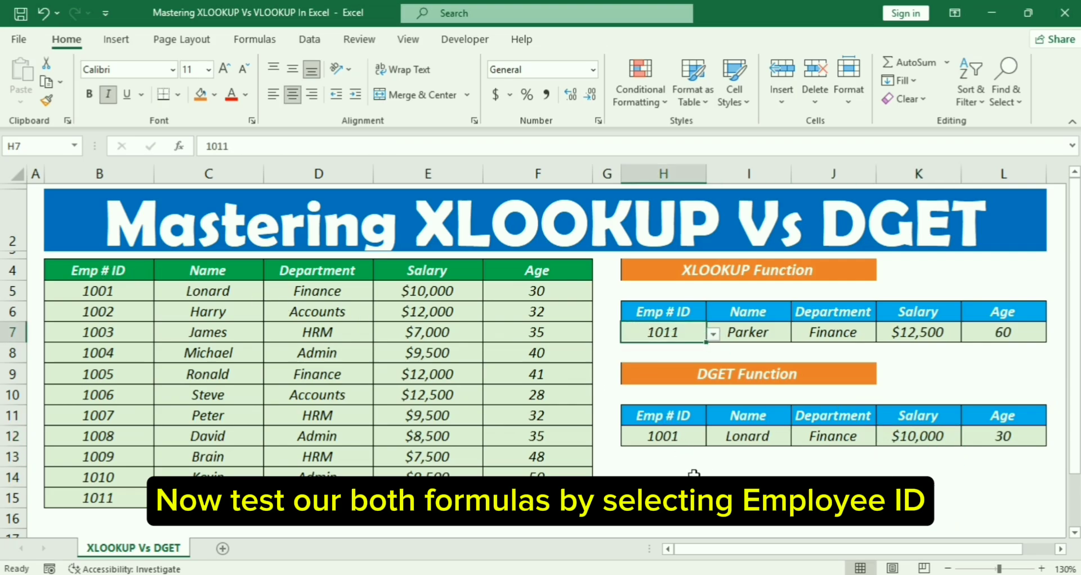
text(1001)
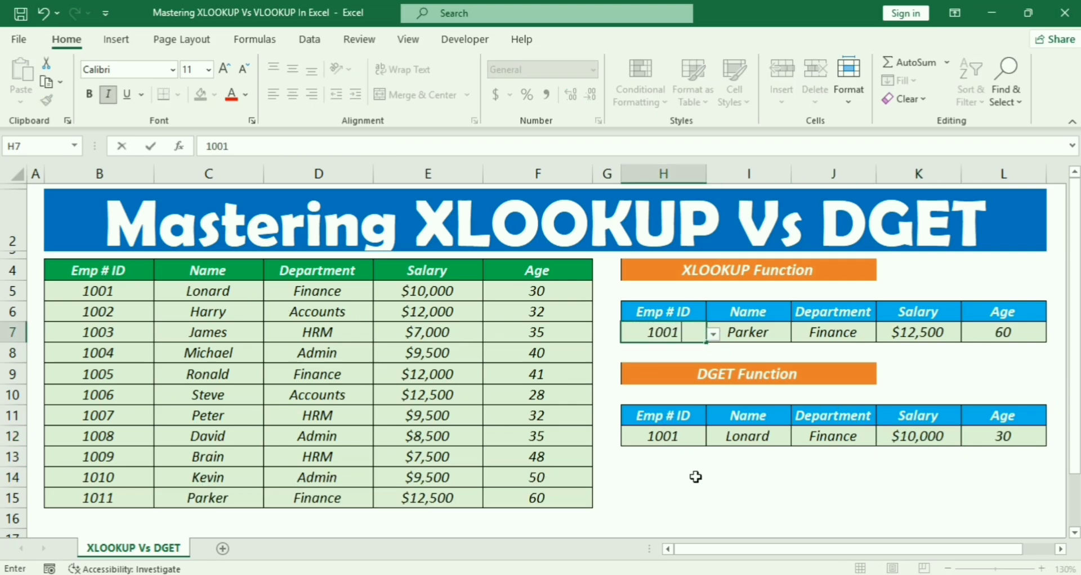
key(Return)
key(Down)
key(Down)
key(Down)
key(Down)
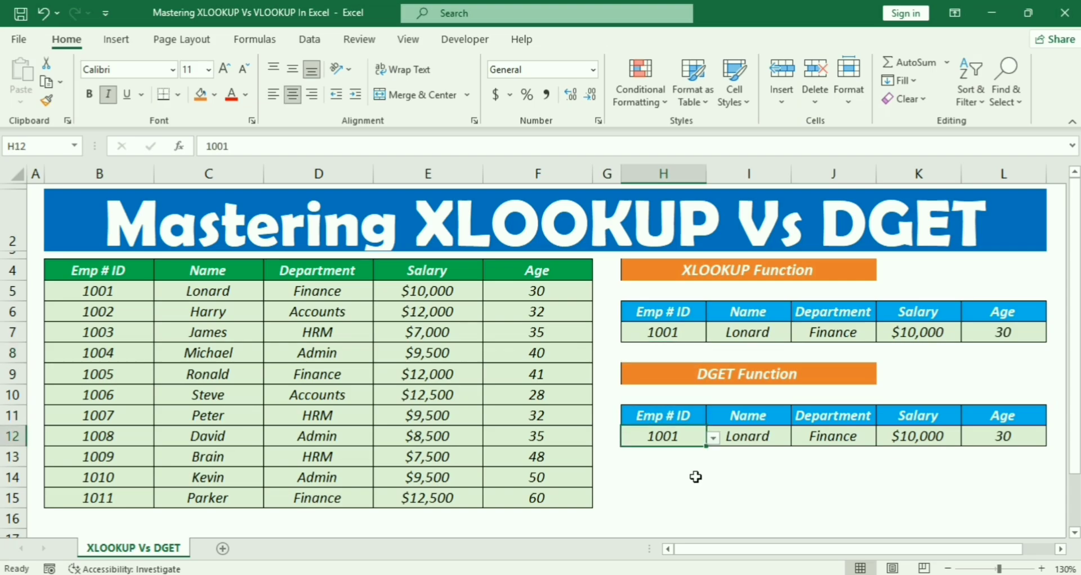
text(10)
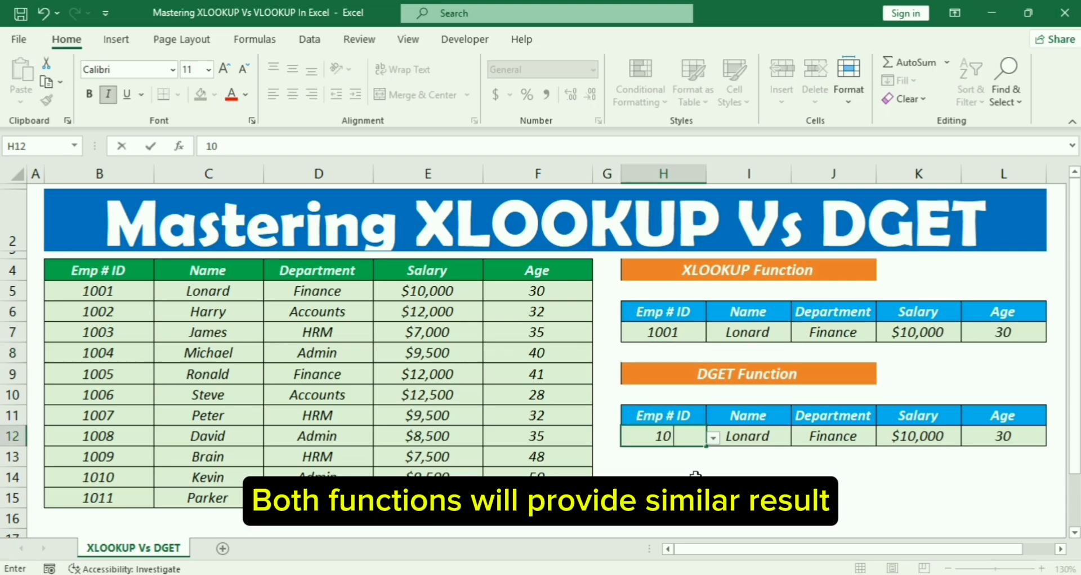
text(10)
key(Return)
key(Up)
key(Up)
key(Up)
key(Up)
key(Up)
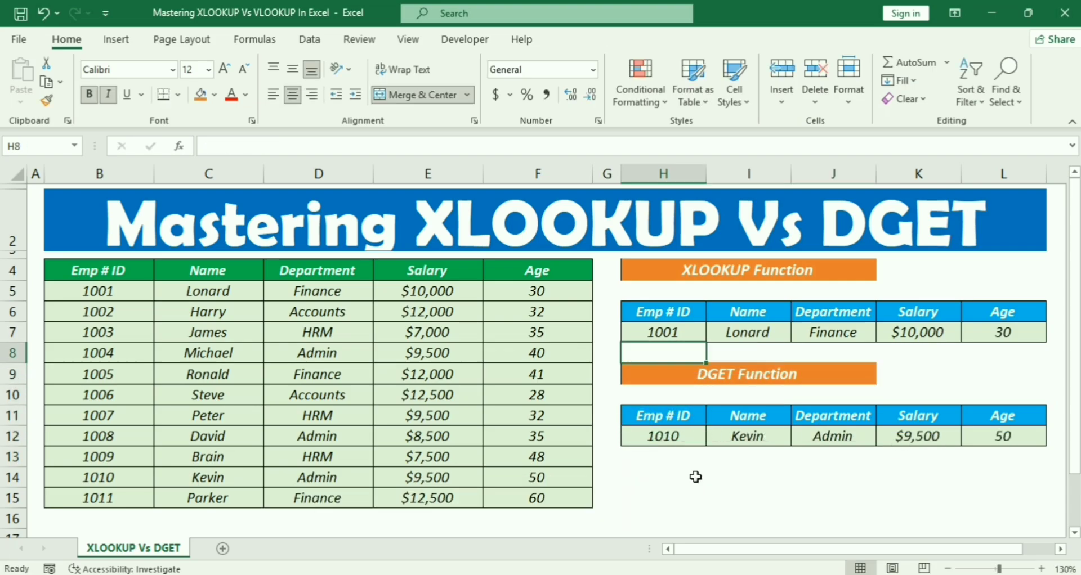
key(Up)
text(1010)
key(Return)
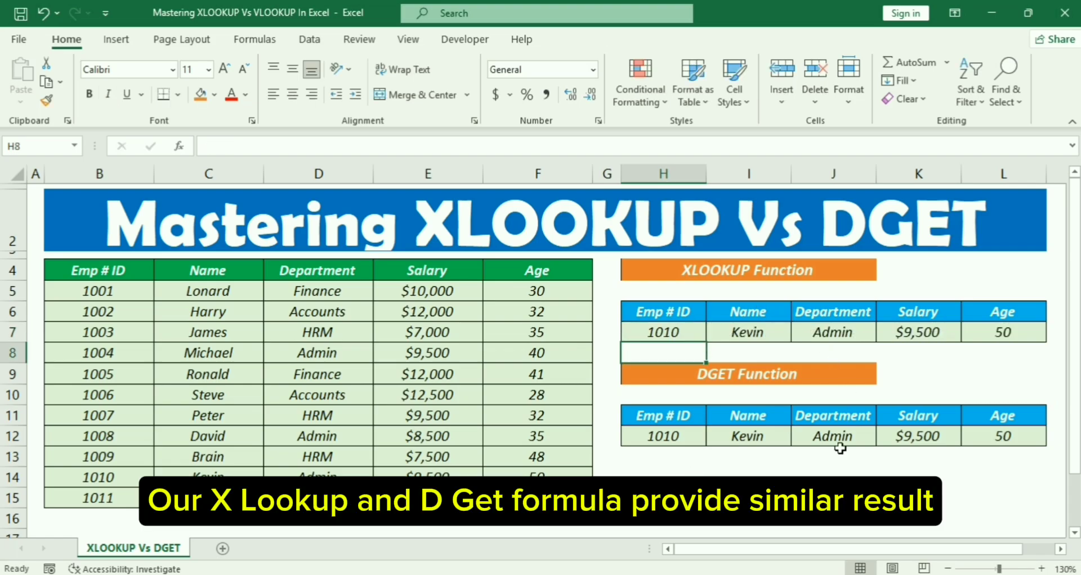
key(Up)
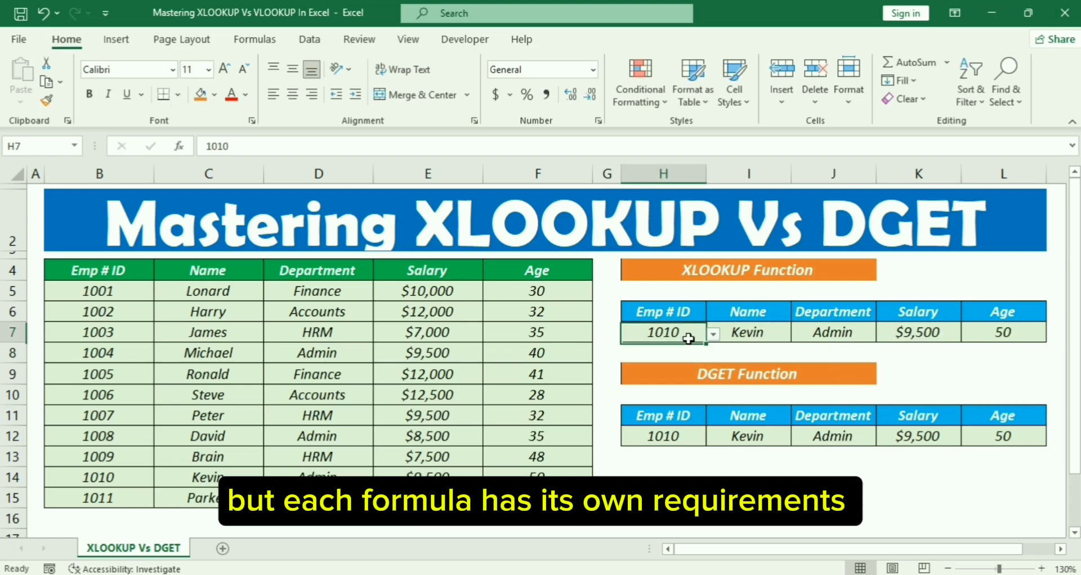
click(200, 294)
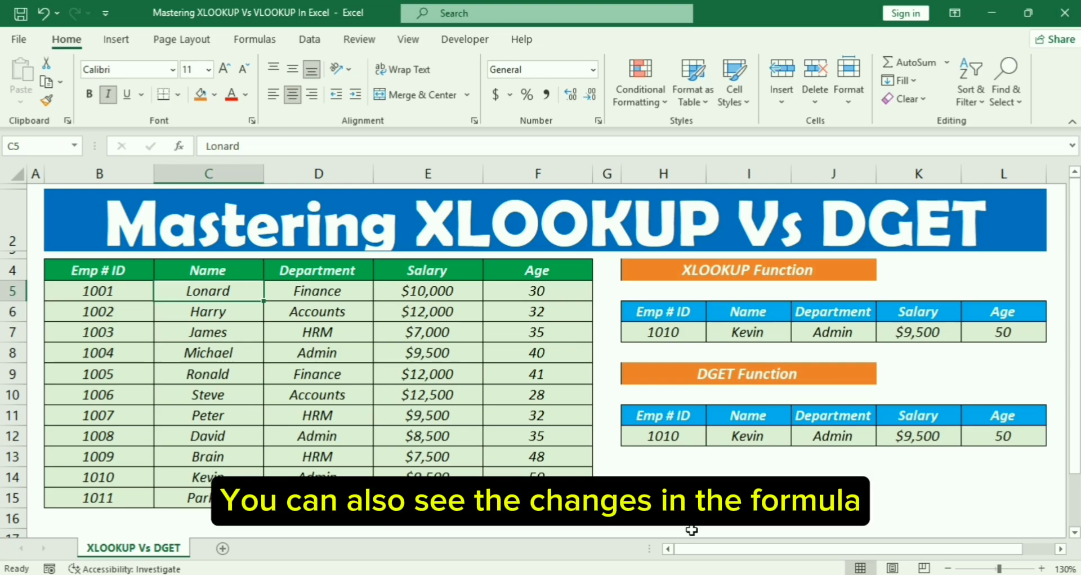
Step: Change C5's name to Donald, then undo it back to Lonard
text(dO)
key(BackSpace)
key(BackSpace)
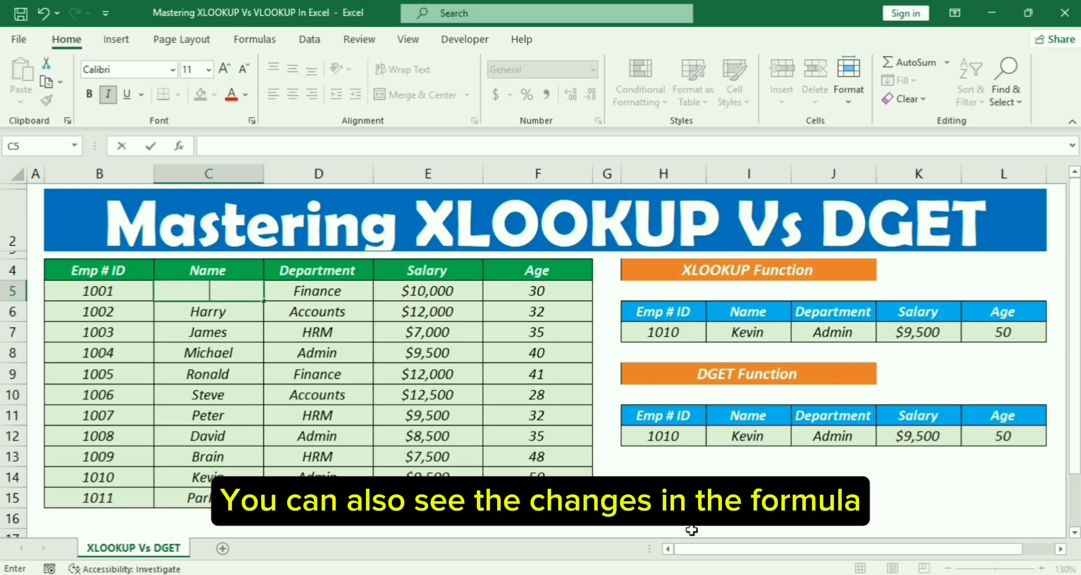
text(Donald)
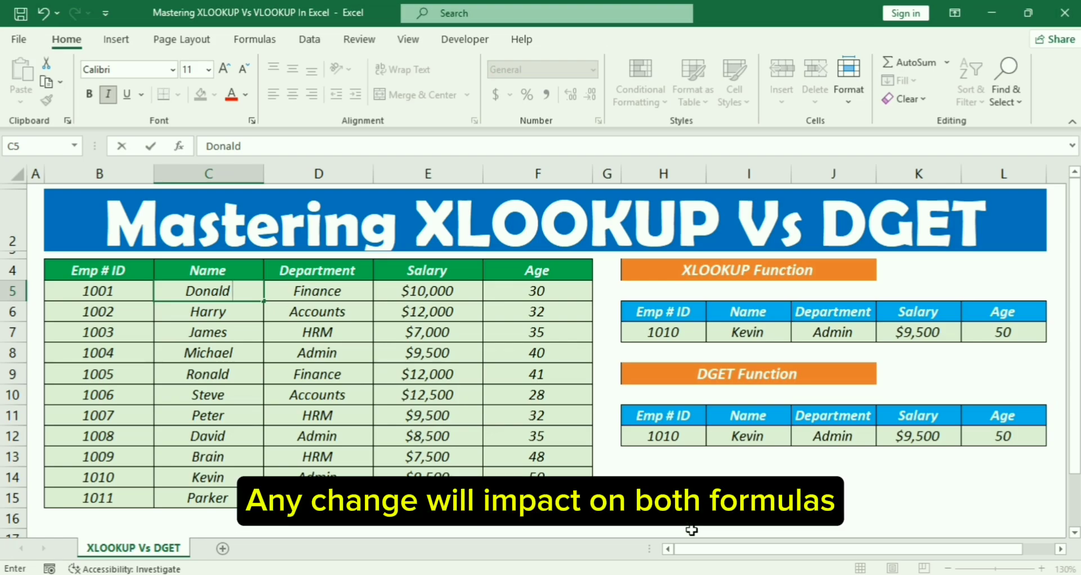
key(Return)
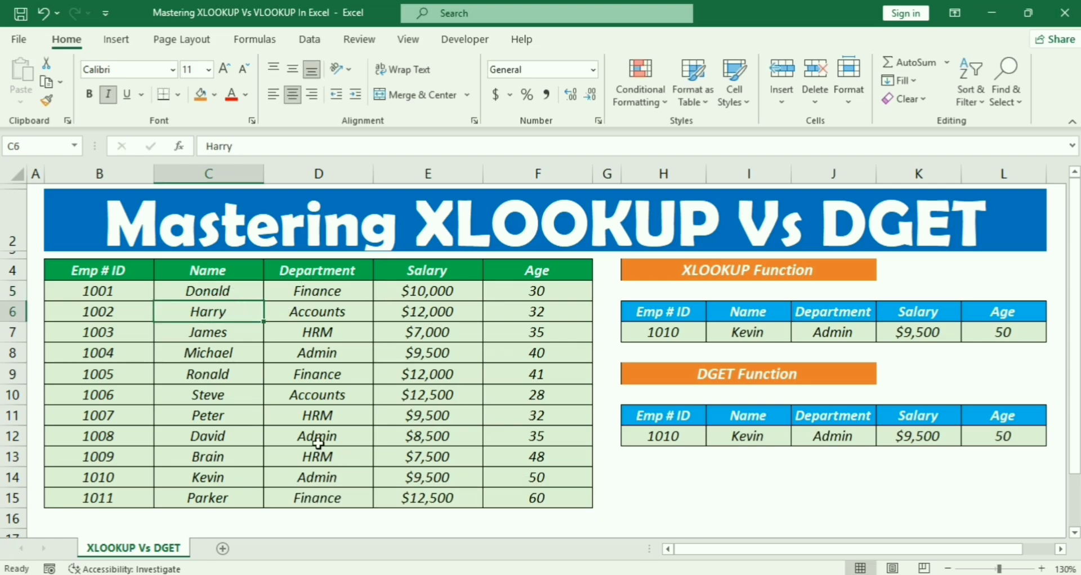
key(ctrl+z)
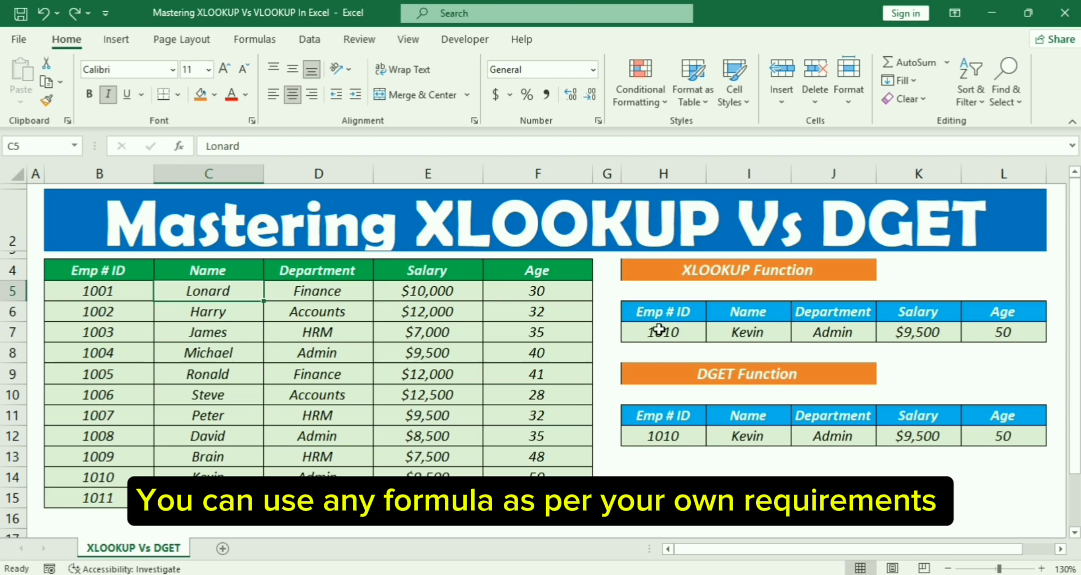
Step: Change employee 1010's name in C14 to Donald and department in D14 to HRM
click(204, 473)
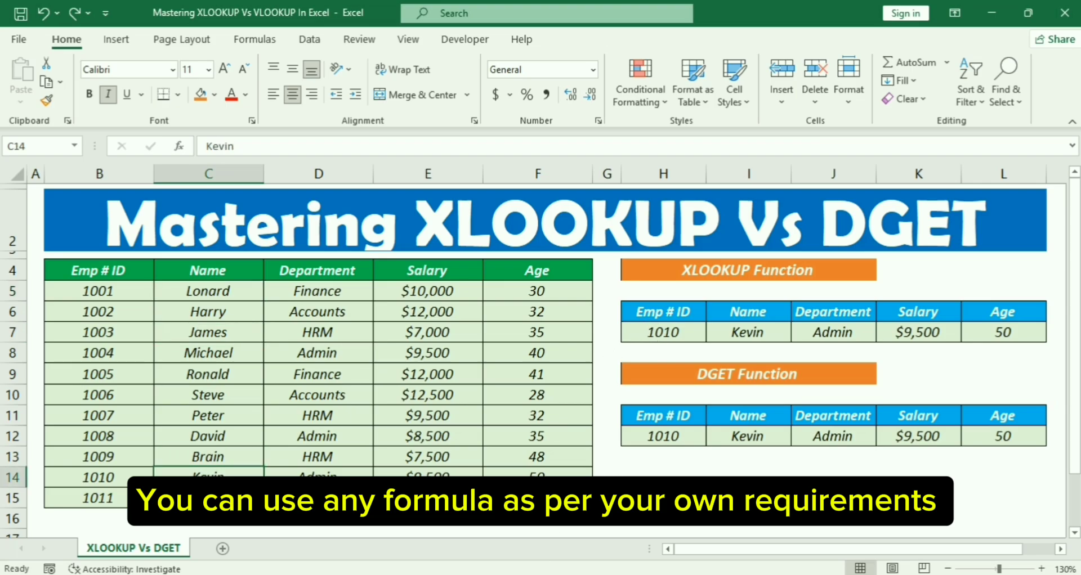
text(Dona)
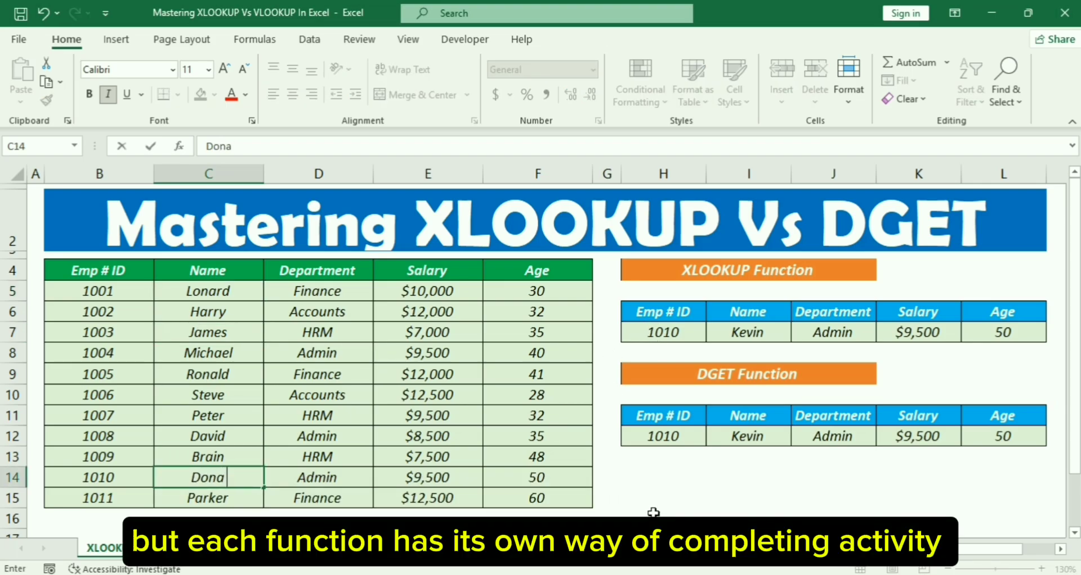
text(ld)
key(Return)
key(Up)
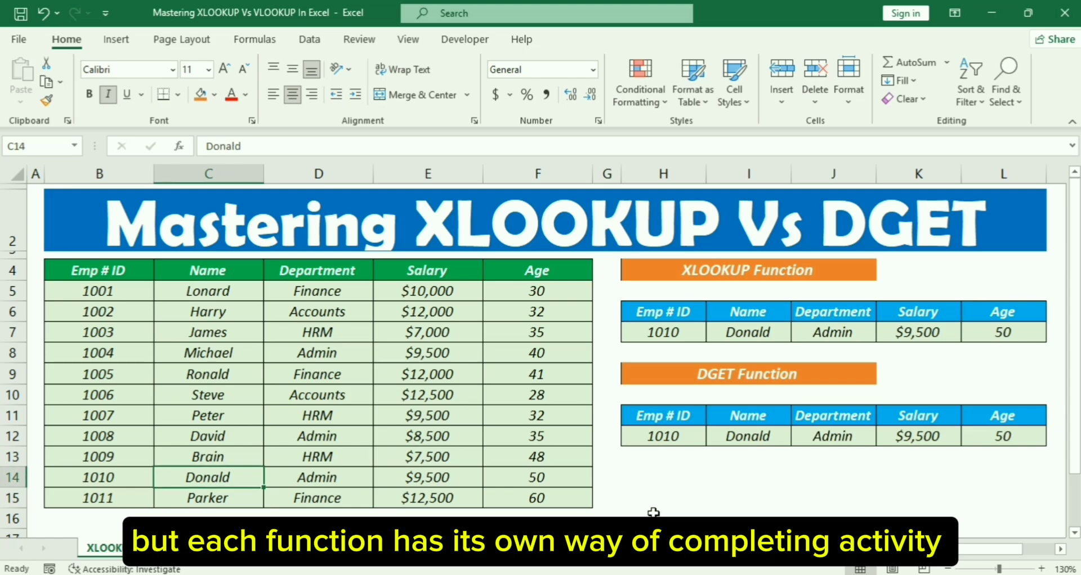
key(Right)
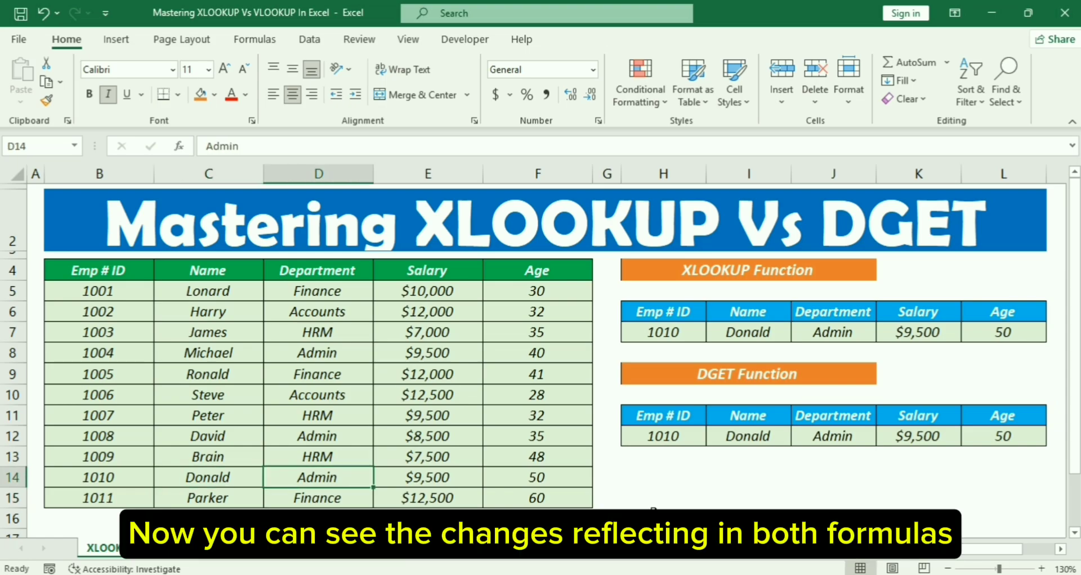
text(HRM)
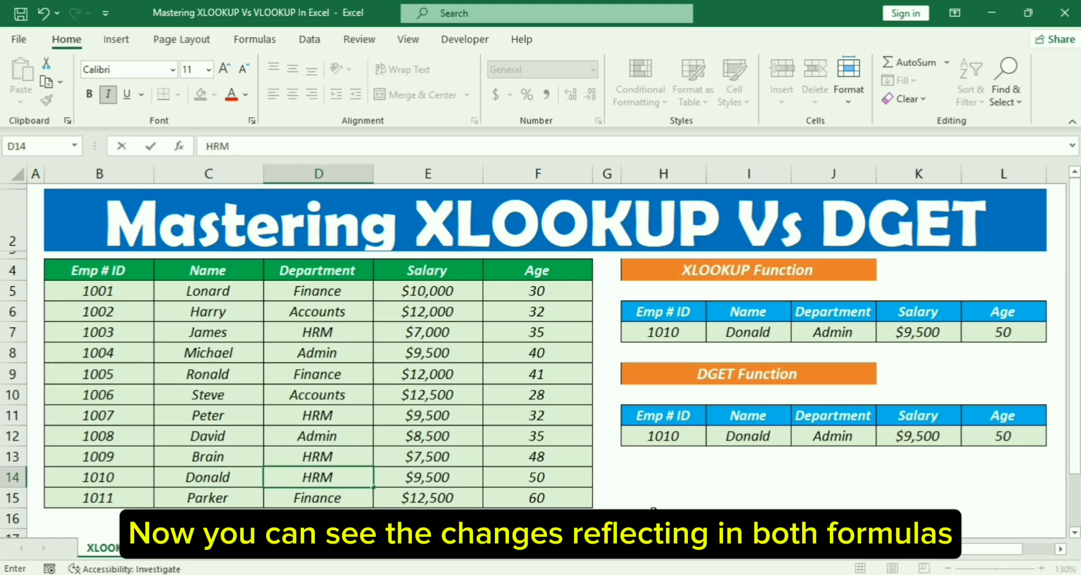
key(Return)
Step: Set employee 1010's salary in E14 to 10,000 and age in F14 to 20
key(Up)
key(Right)
text(10,00)
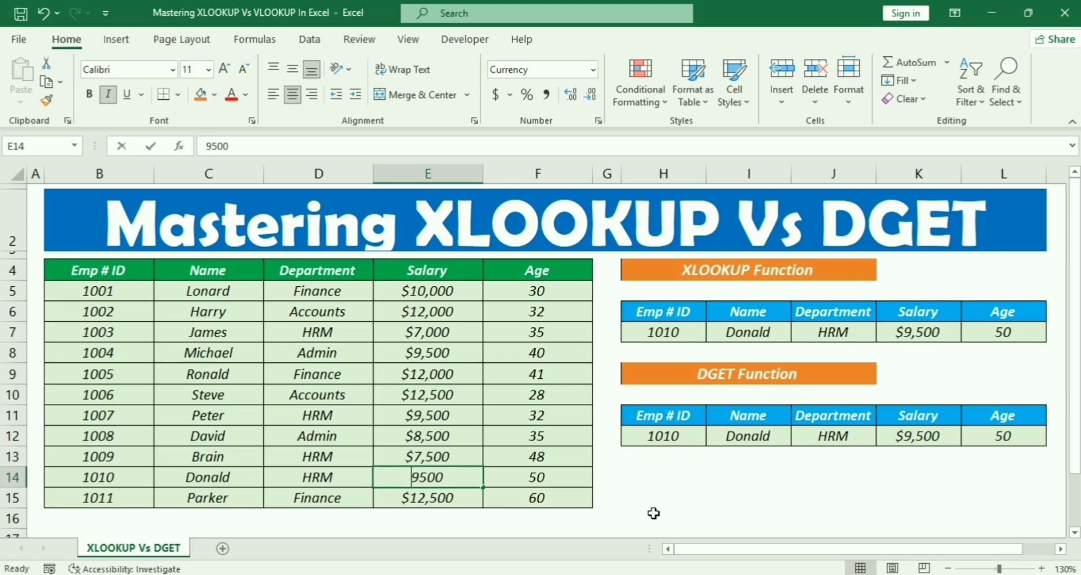
text(0000)
key(Return)
key(Up)
key(Right)
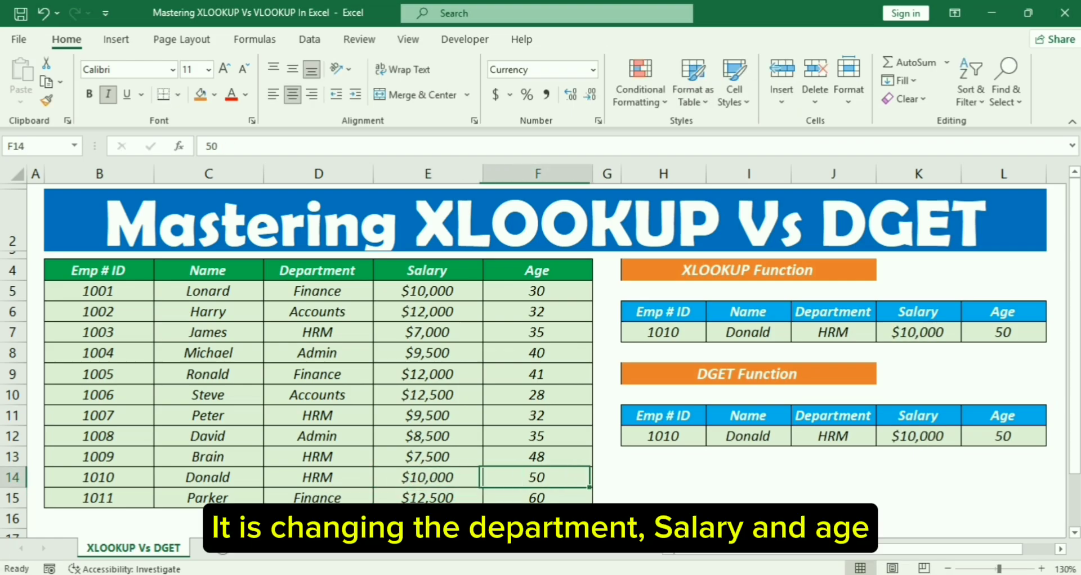
text(20)
key(Return)
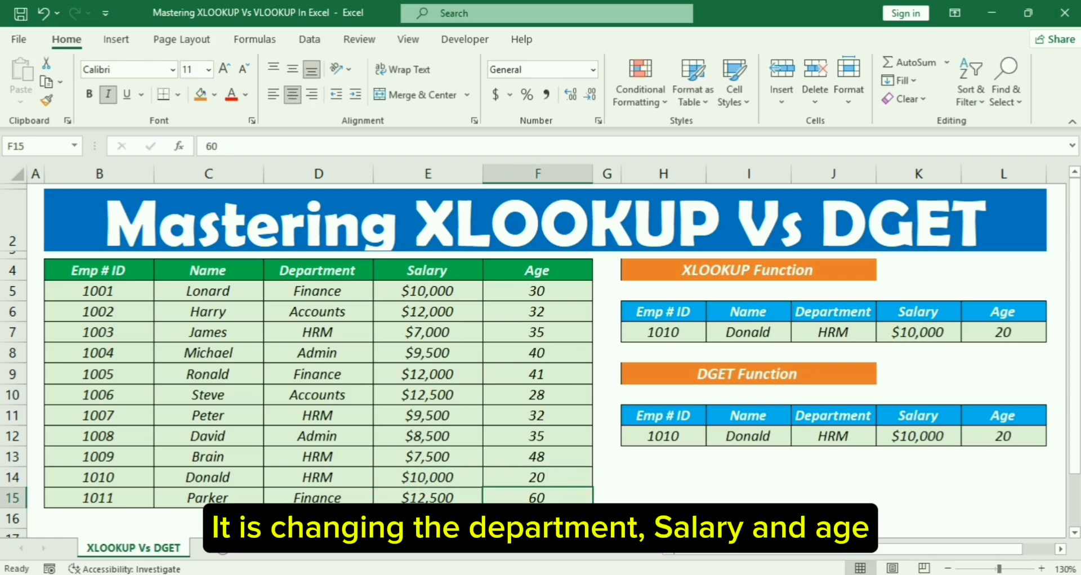